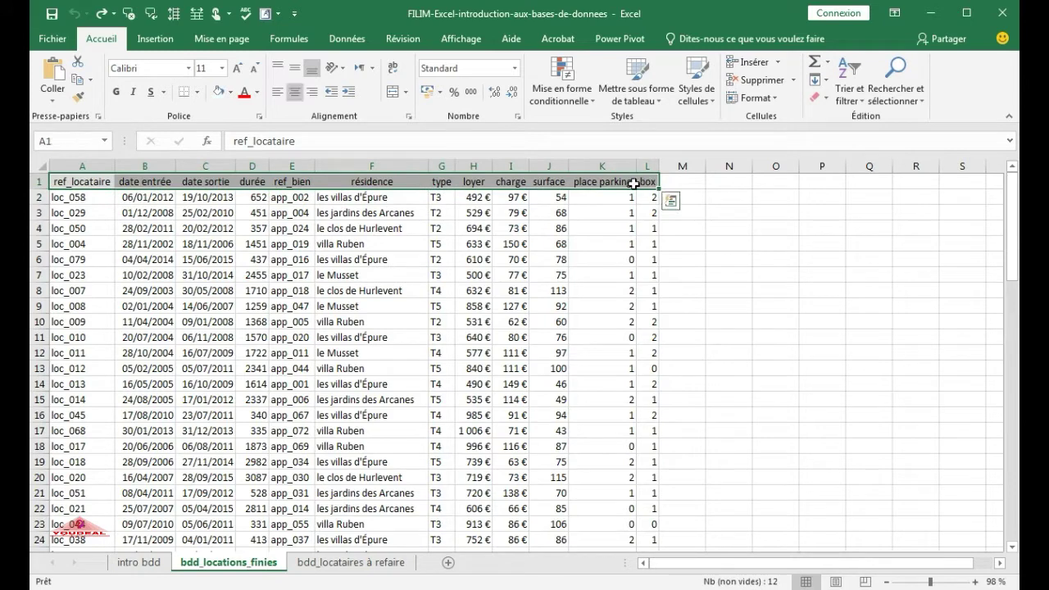
Fill the header row cells A1:L1 with the orange theme colour
click(232, 92)
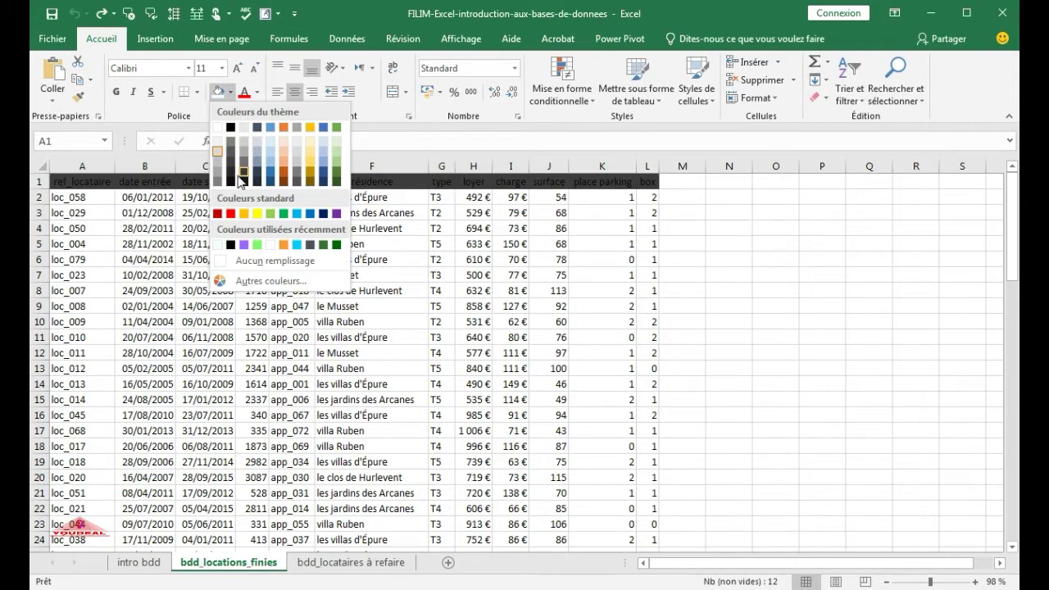
click(281, 128)
click(299, 242)
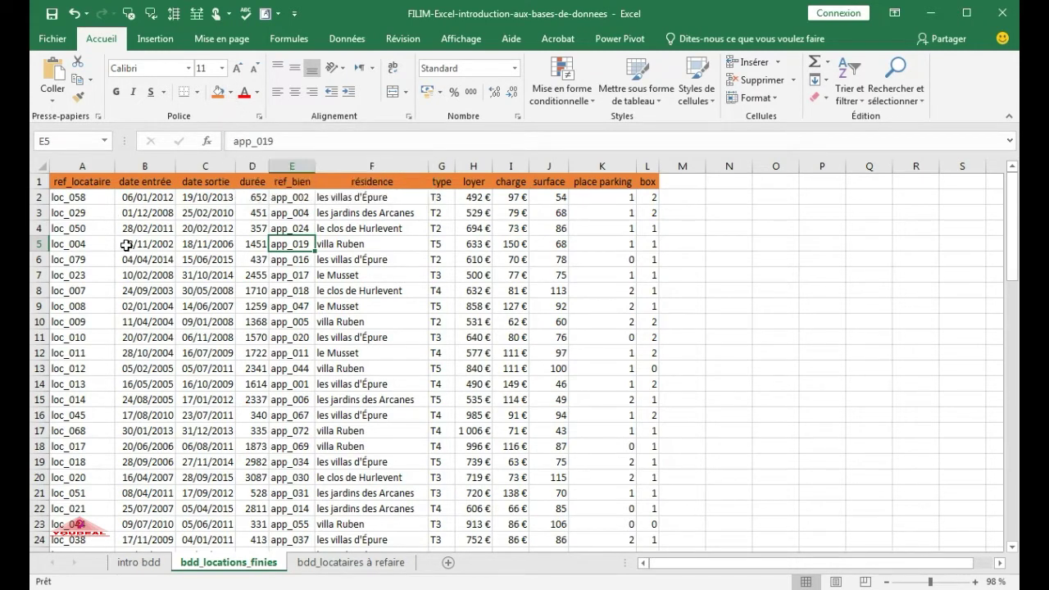
Fill the whole ref_locataire column A with a light periwinkle-blue theme shade
click(93, 164)
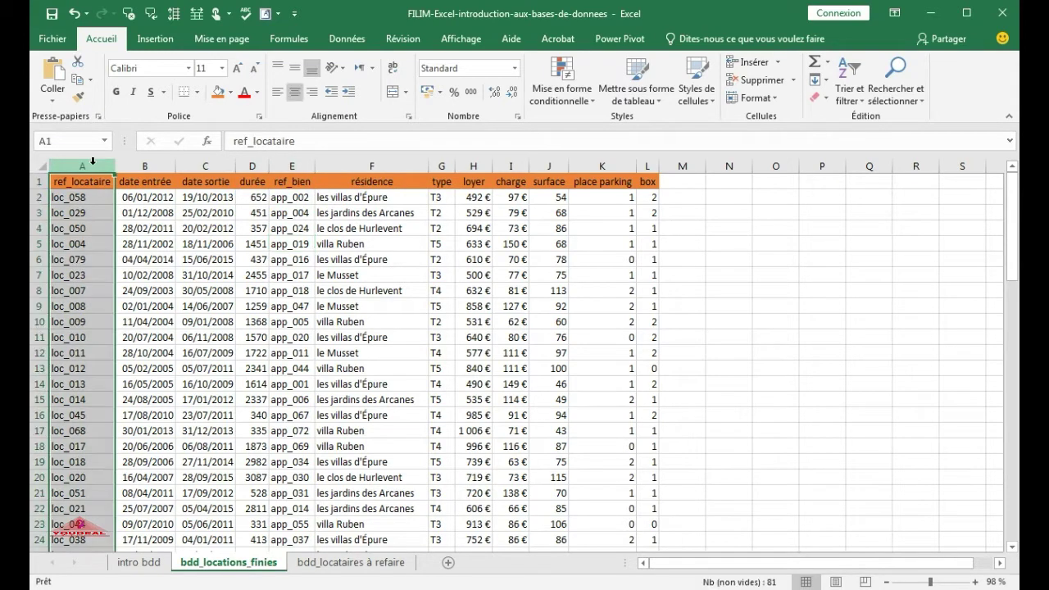
click(232, 93)
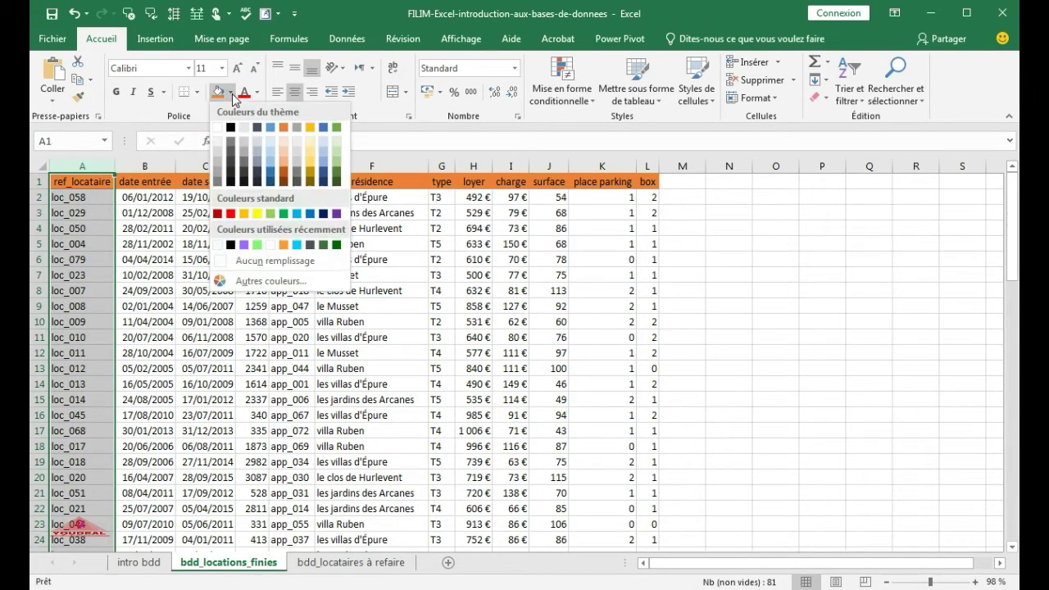
click(323, 149)
click(252, 290)
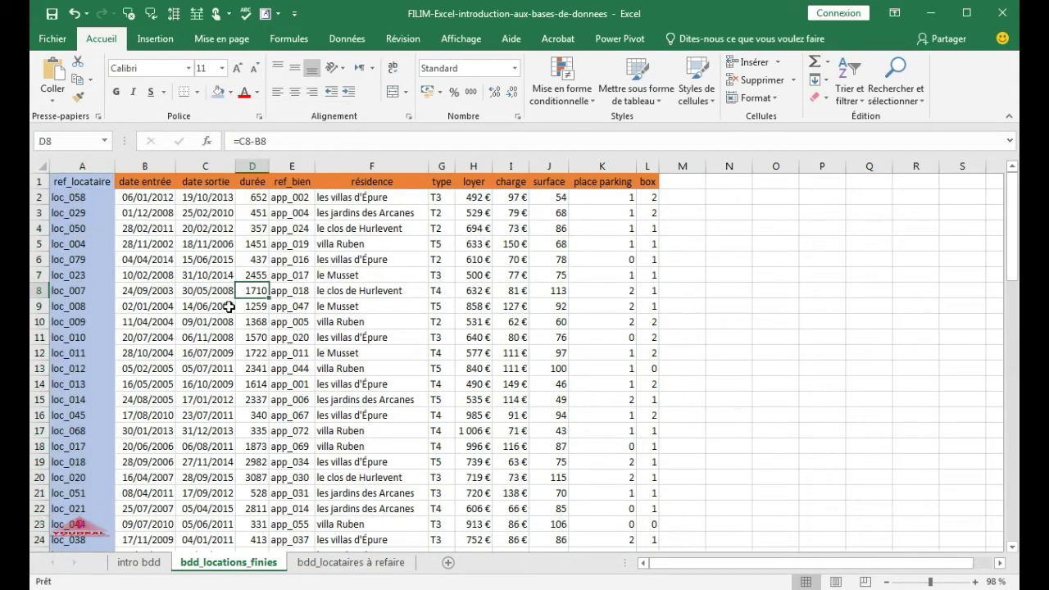
Fill the whole date entrée column B with a light sky-blue theme shade
click(144, 172)
click(230, 92)
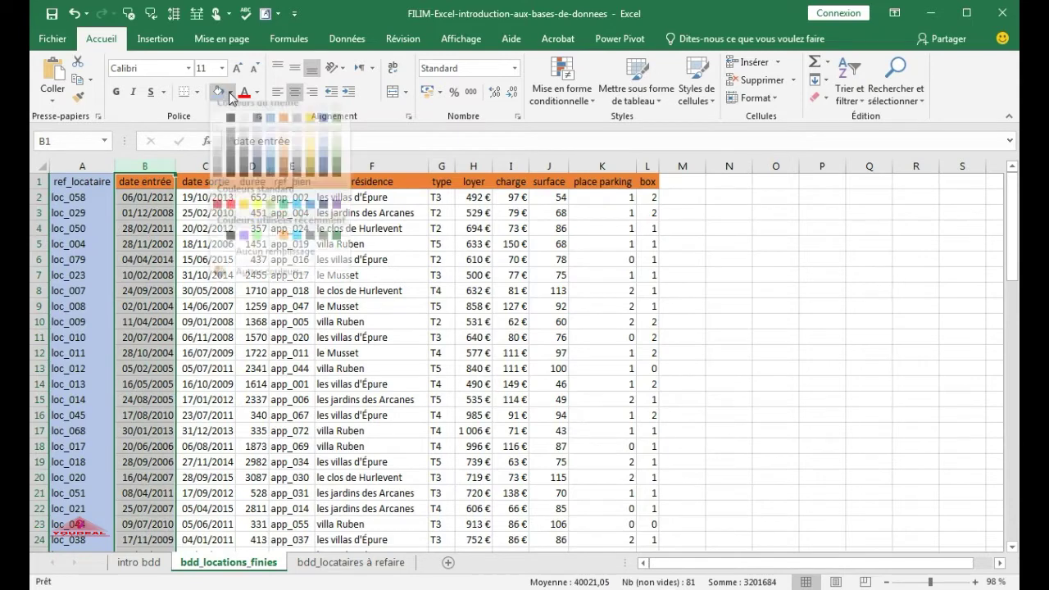
click(269, 167)
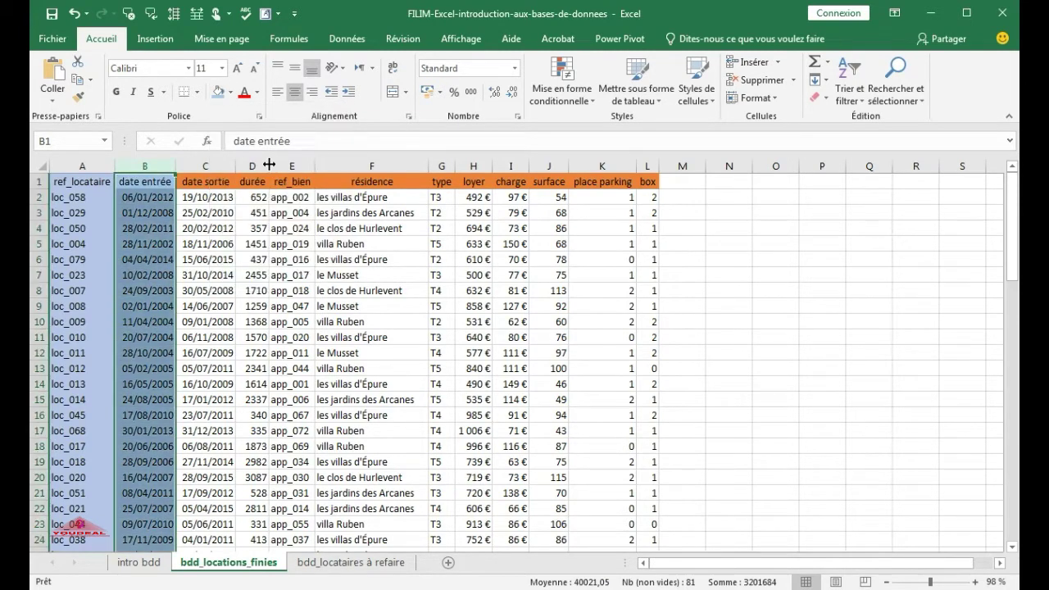
click(256, 228)
Fill the cell range C3:F9 with standard yellow
drag(206, 213, 386, 306)
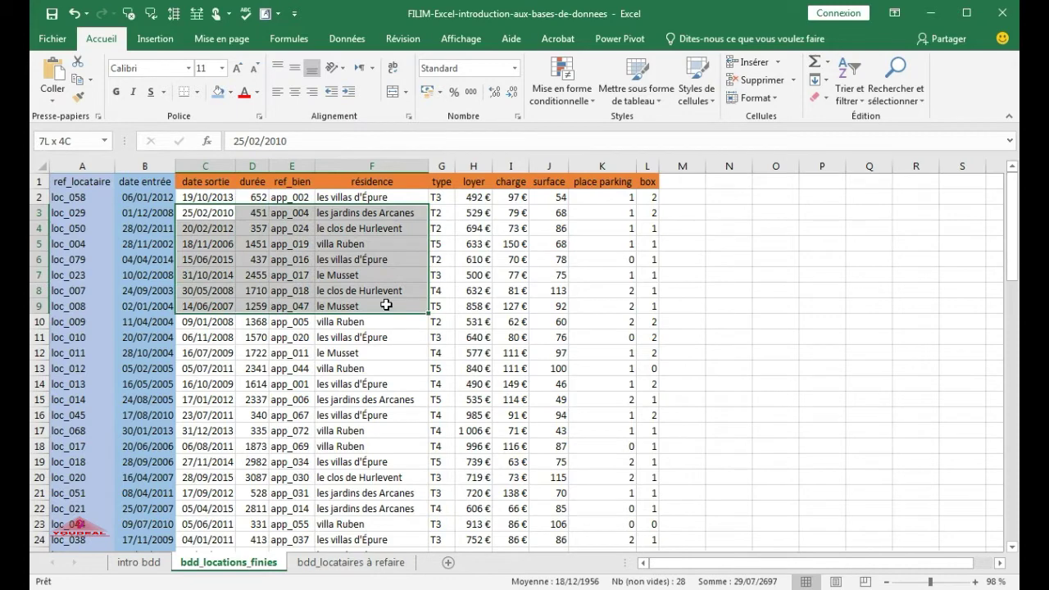
click(232, 94)
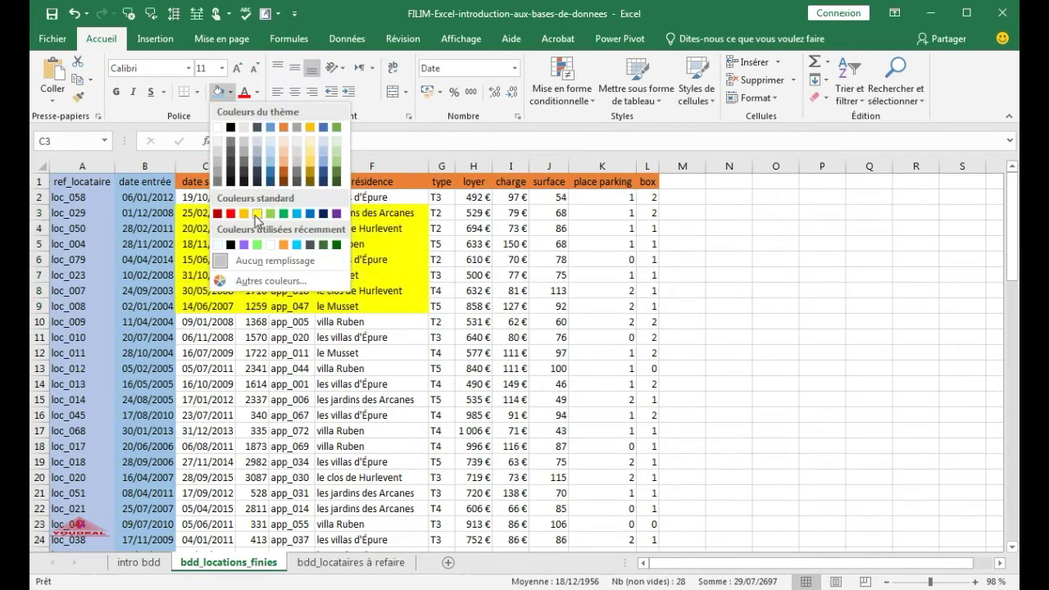
click(257, 216)
click(369, 337)
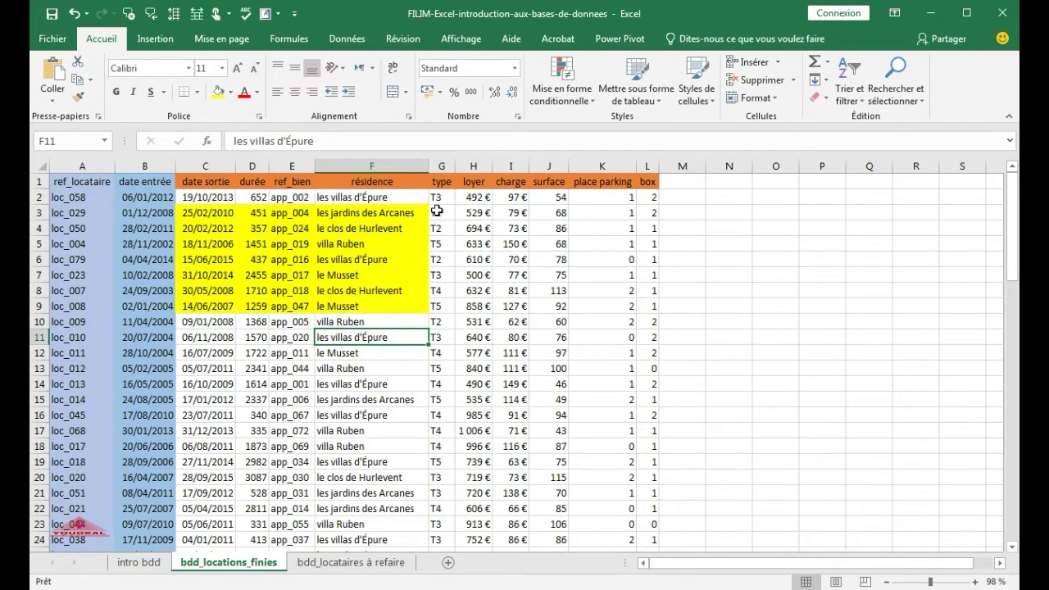
Fill the type cells G2:G15 with a medium blue-grey theme shade
drag(441, 200, 447, 402)
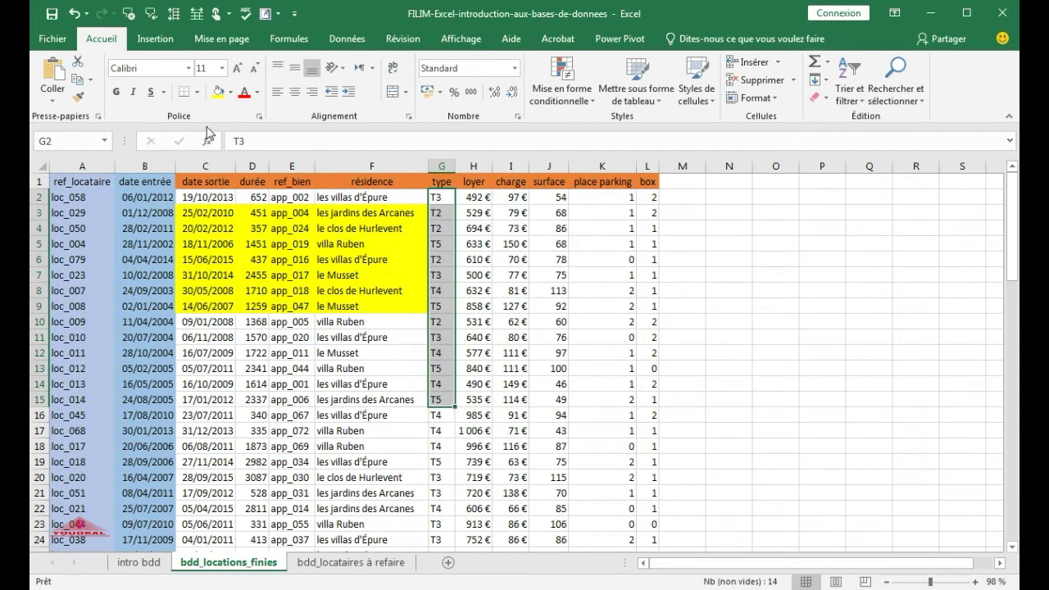
click(233, 93)
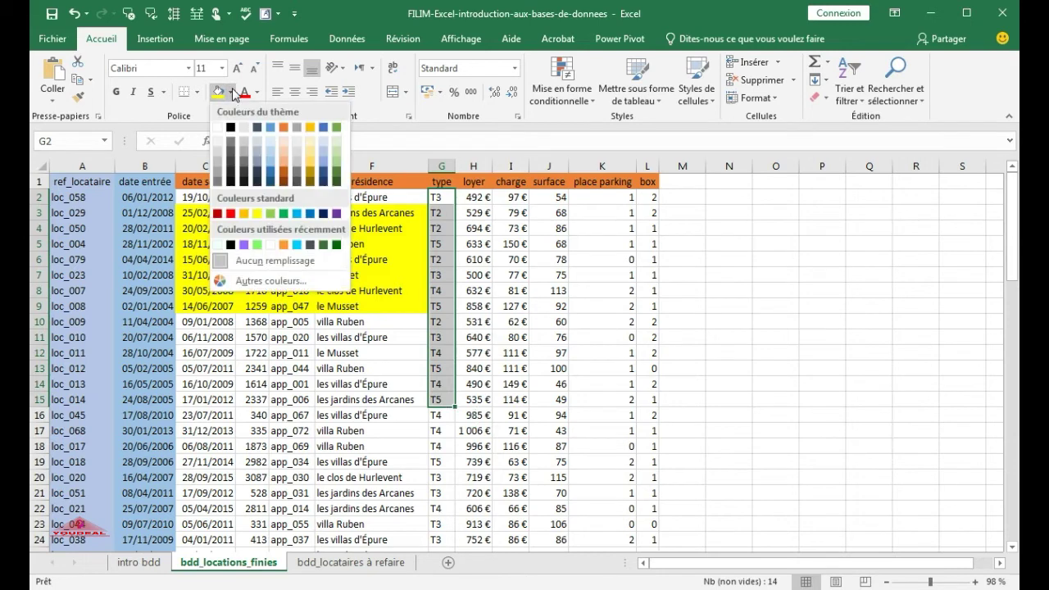
click(259, 168)
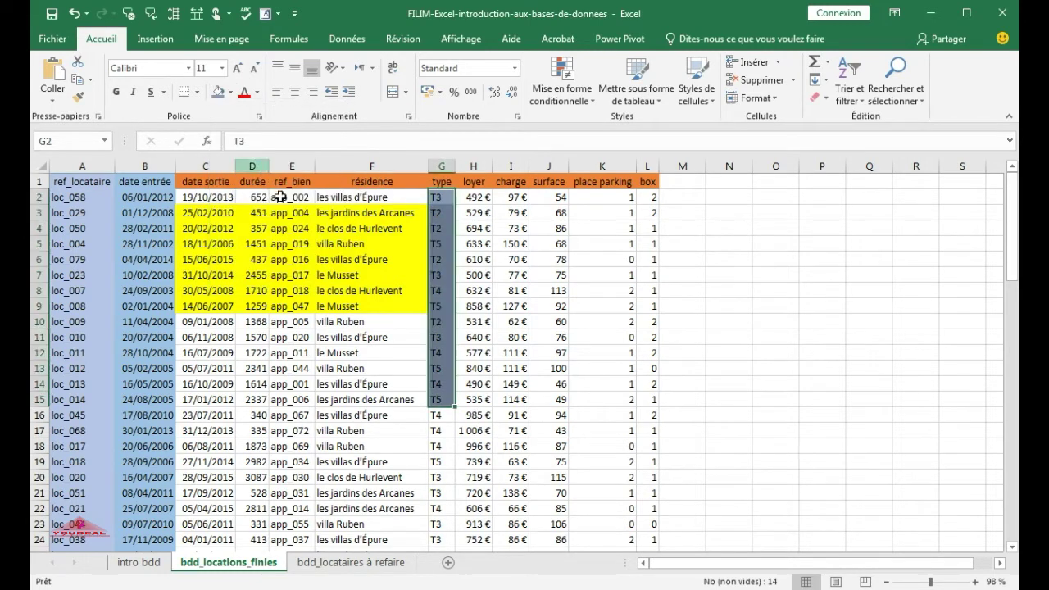
click(548, 384)
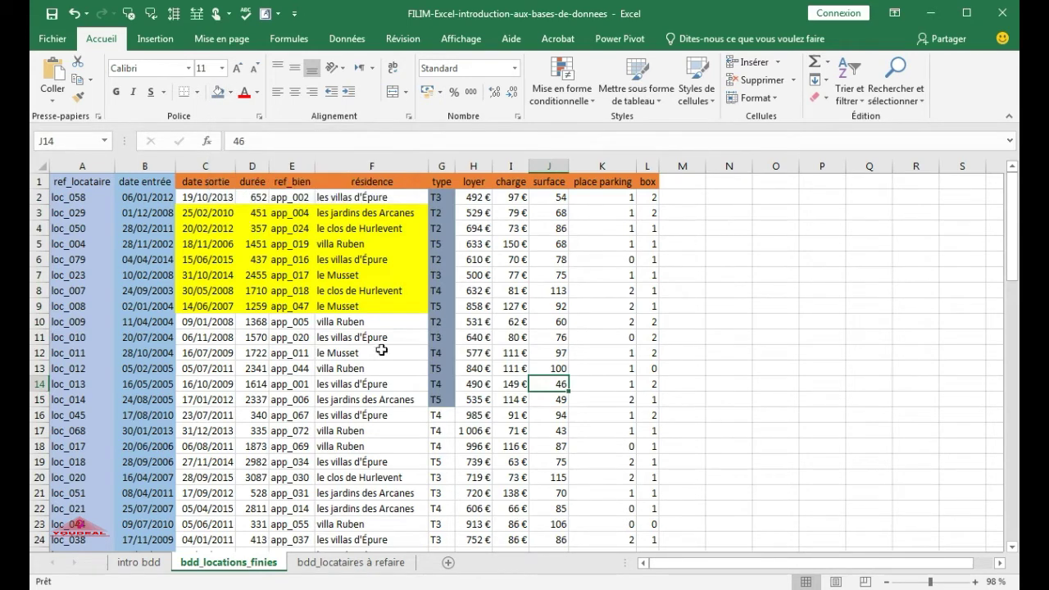
Fill the loyer cells H2:H16 with standard red, then undo and redo that fill
drag(475, 197, 477, 416)
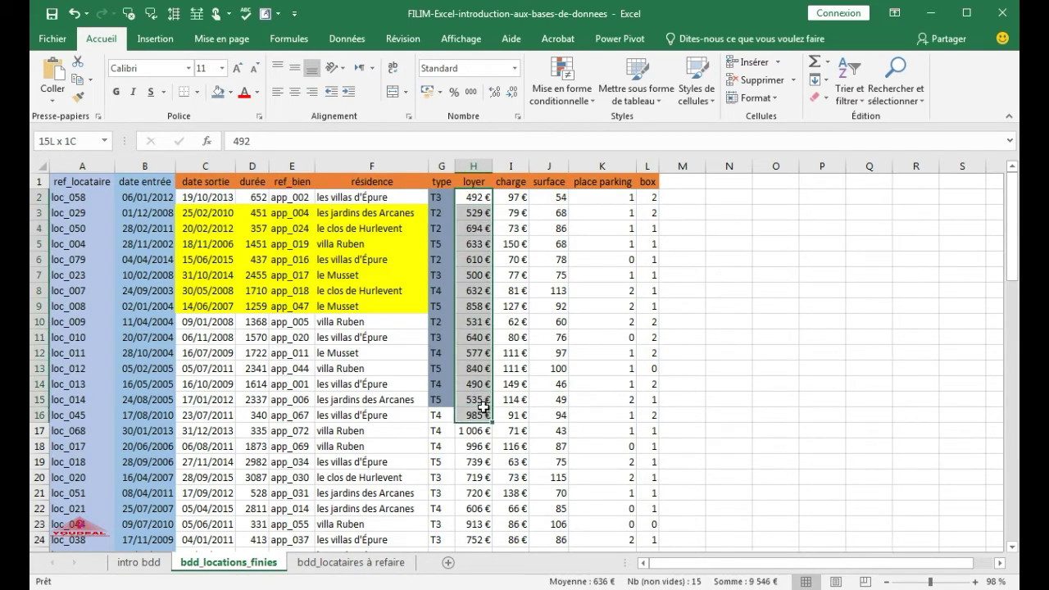
click(232, 93)
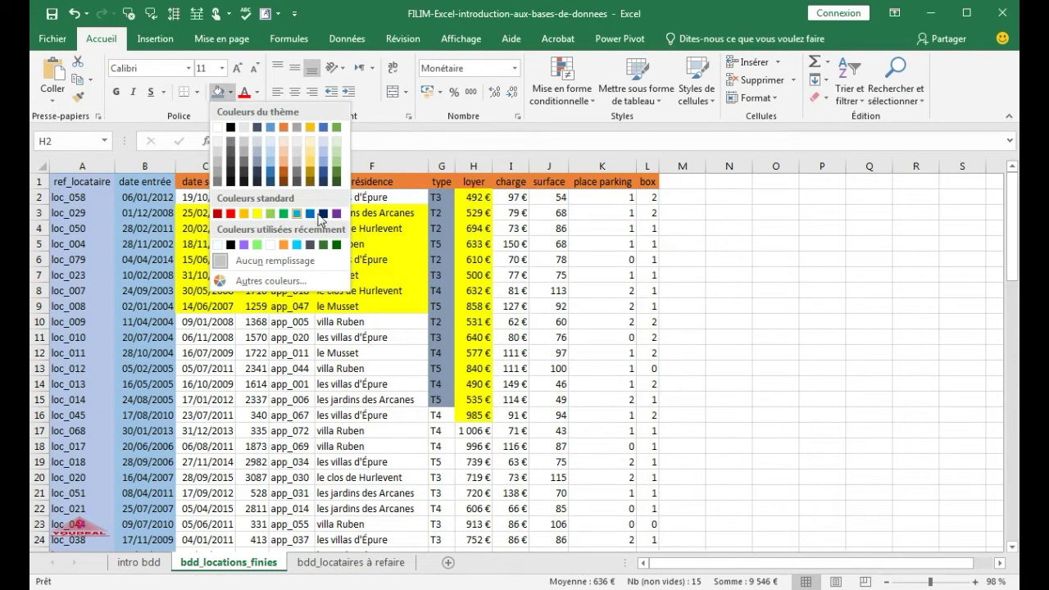
click(231, 214)
click(564, 319)
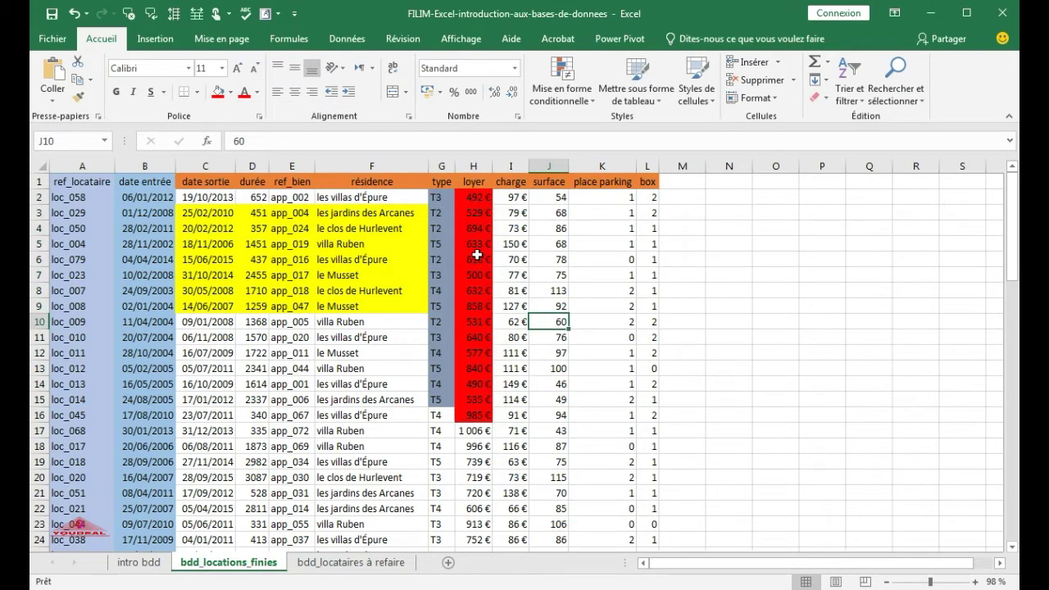
click(73, 14)
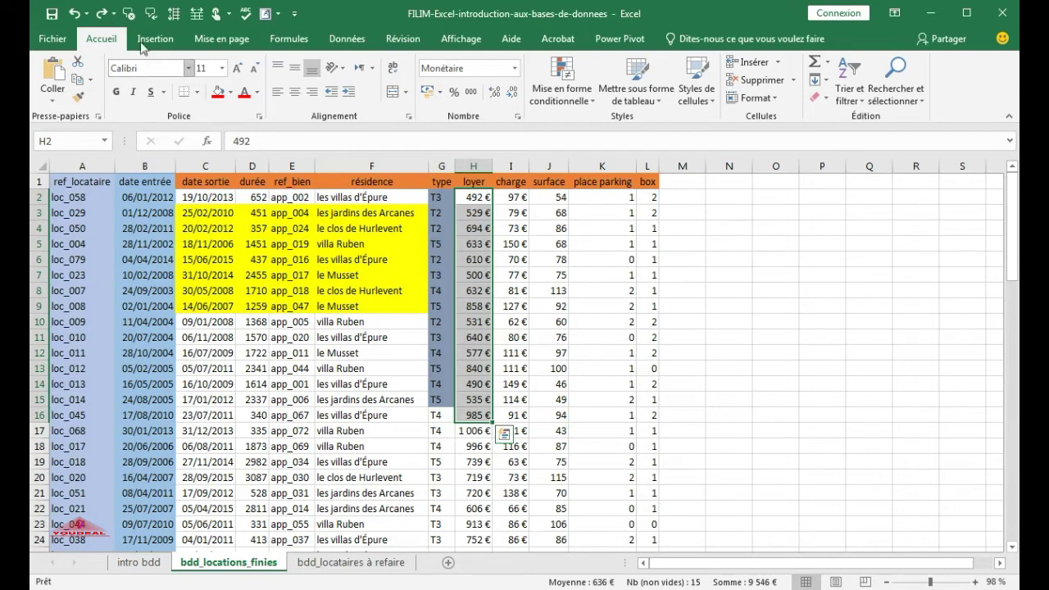
click(100, 13)
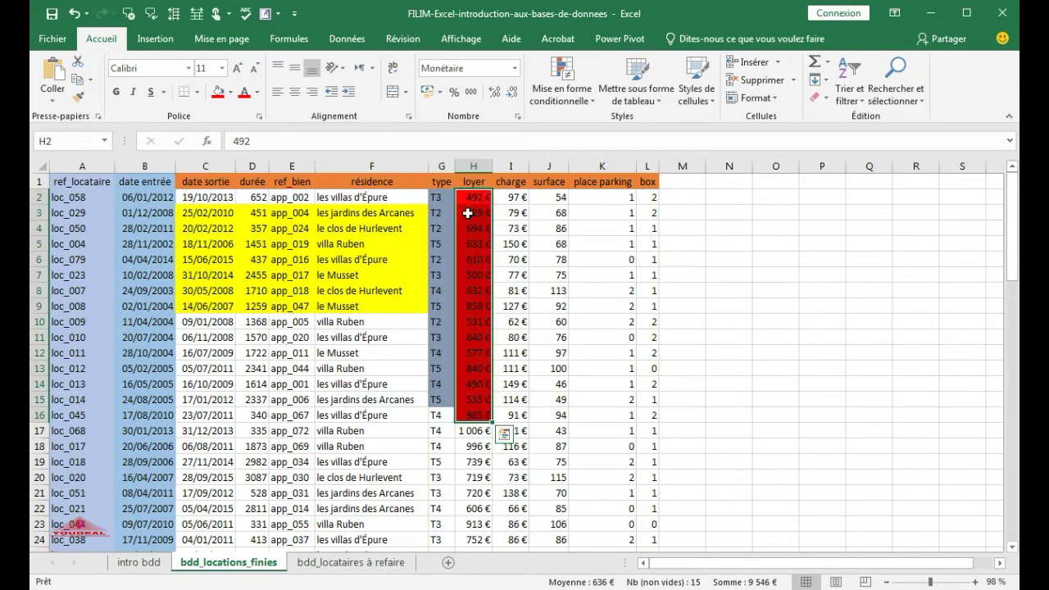
Replace the red fill of the loyer cells H2:H16 with white
click(231, 92)
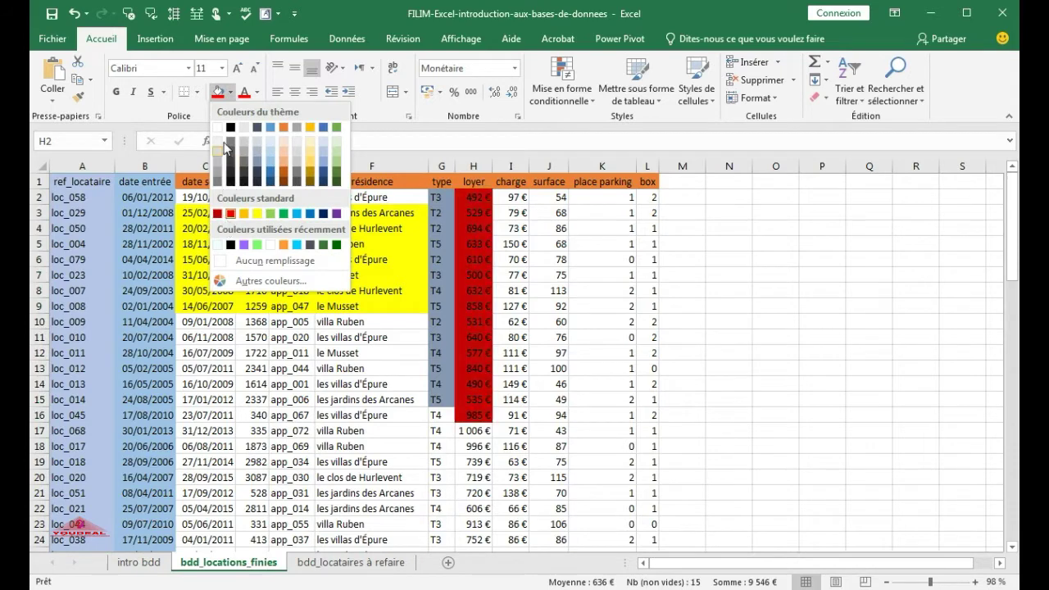
click(218, 127)
click(548, 276)
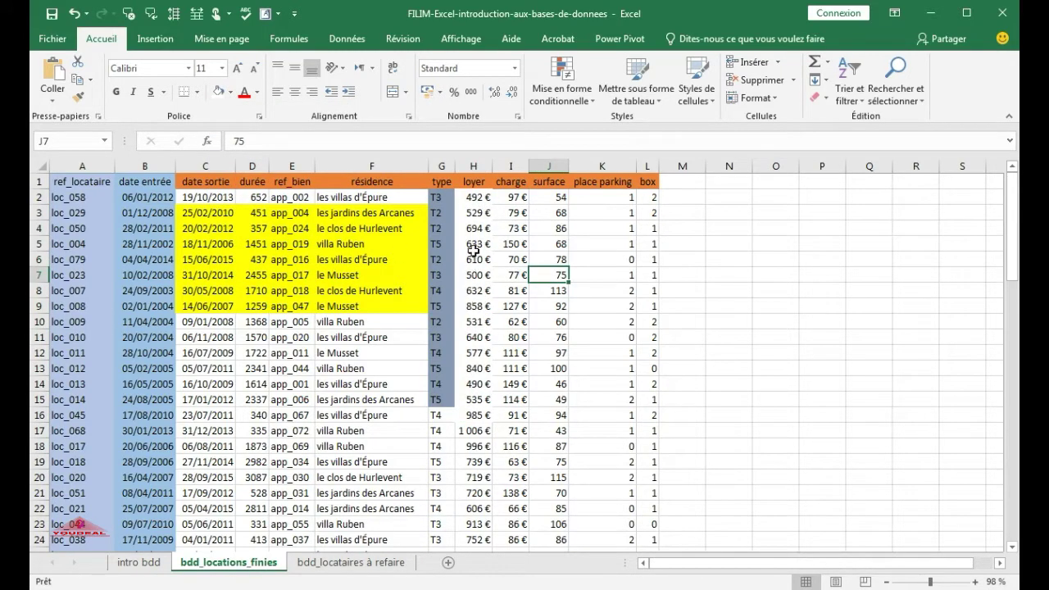
Fill the loyer cells H2:H15 with standard green
drag(476, 199, 475, 401)
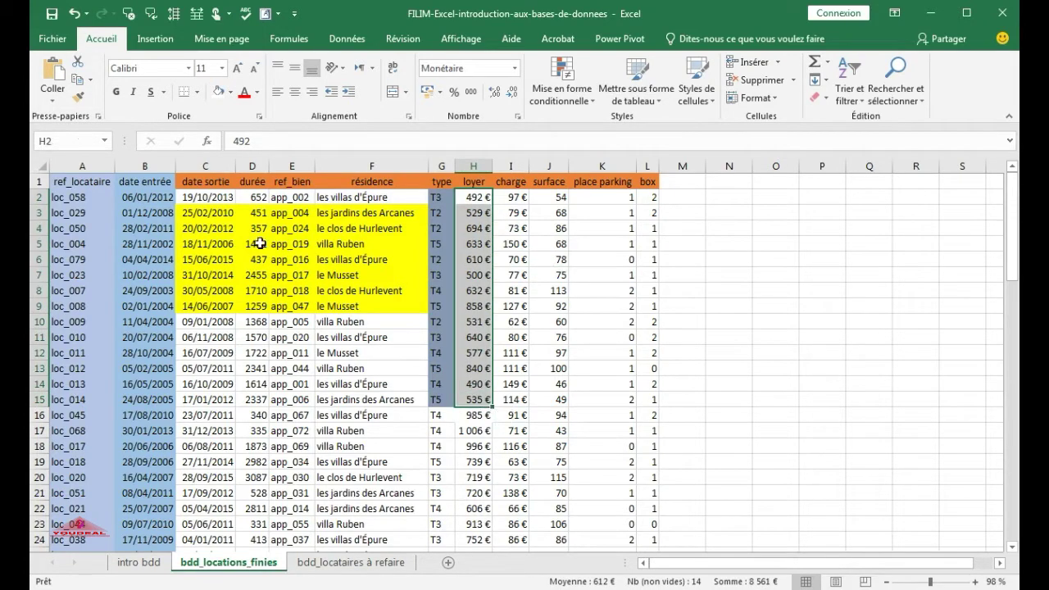
click(231, 93)
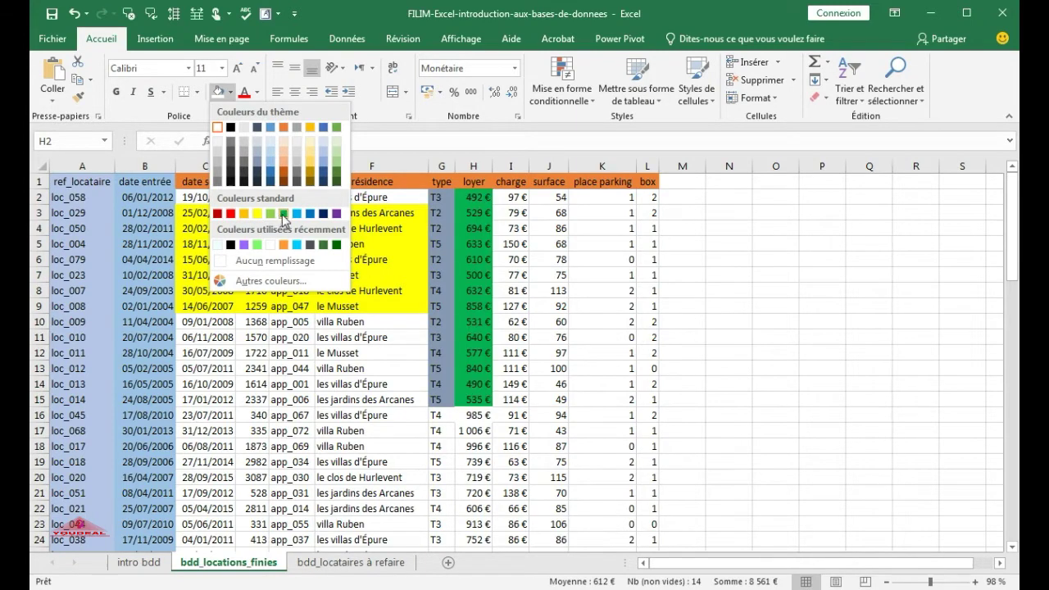
click(283, 214)
click(599, 319)
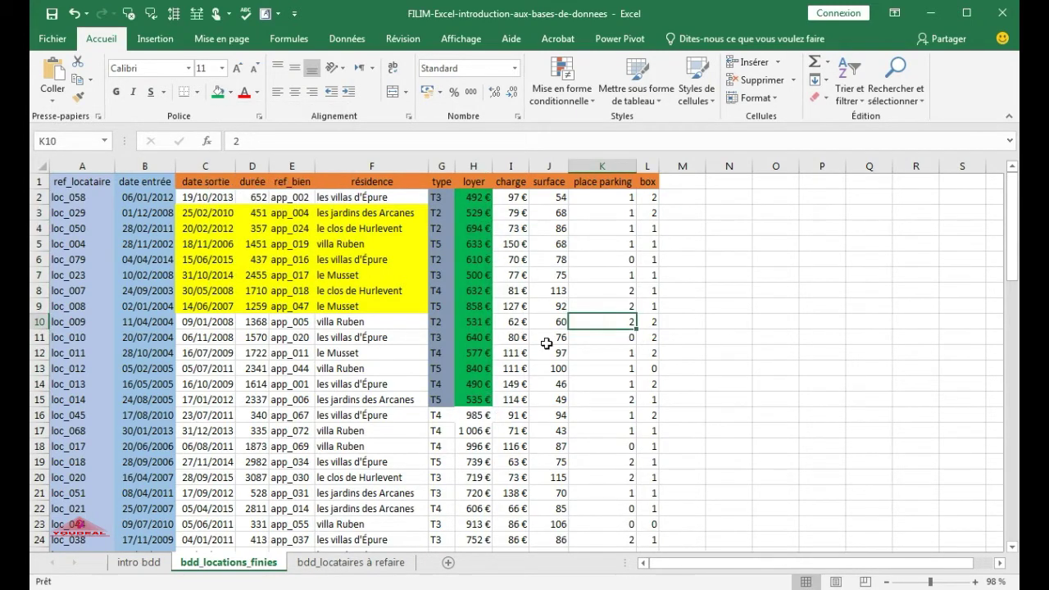
Fill the charge cells I2:I15 with a bright sky blue chosen from the additional standard colours
click(231, 93)
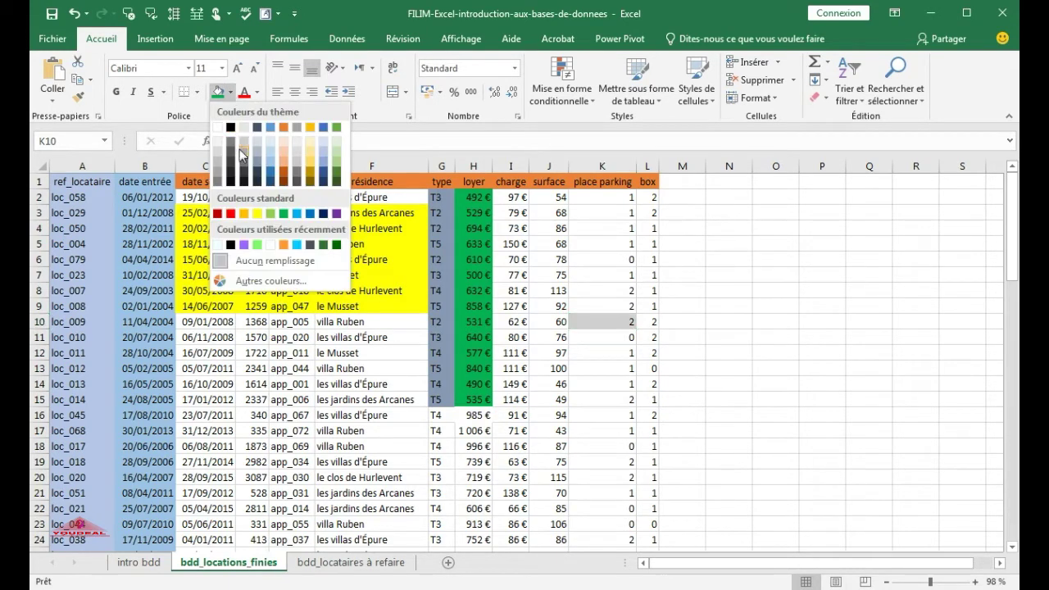
click(521, 200)
drag(521, 199, 515, 401)
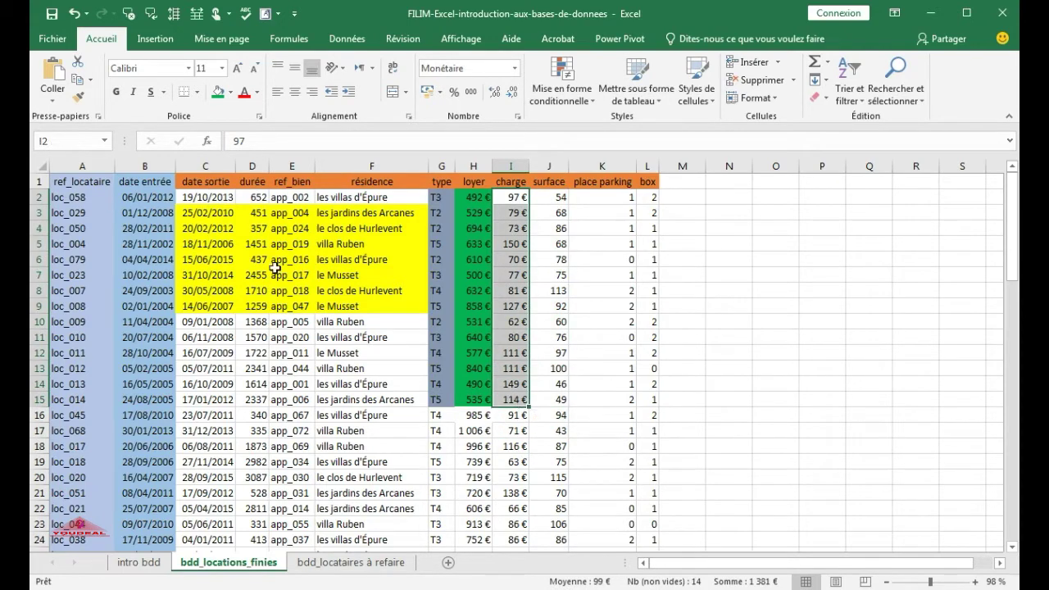
click(232, 94)
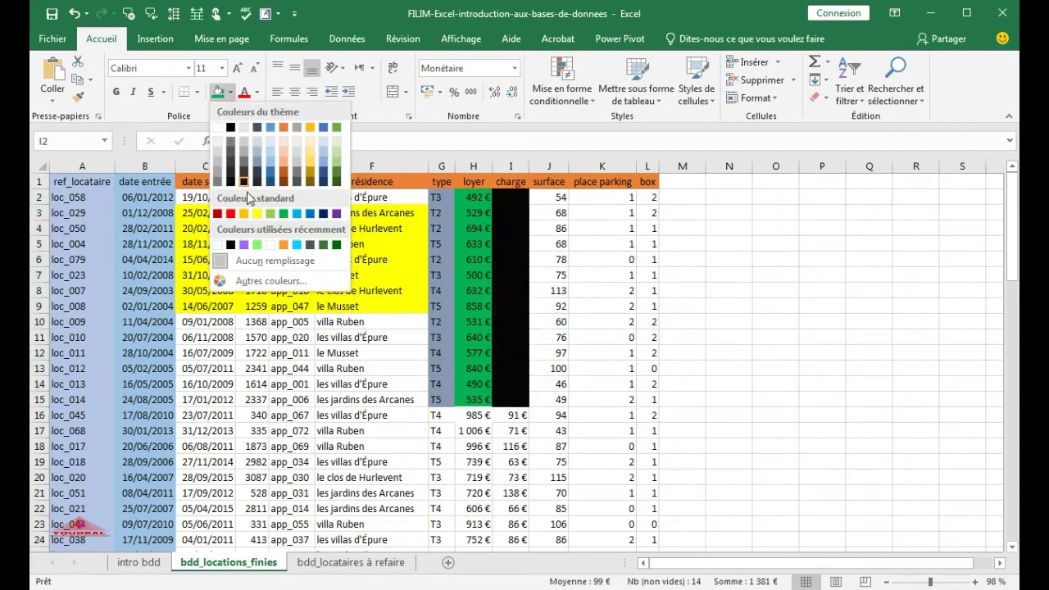
click(266, 283)
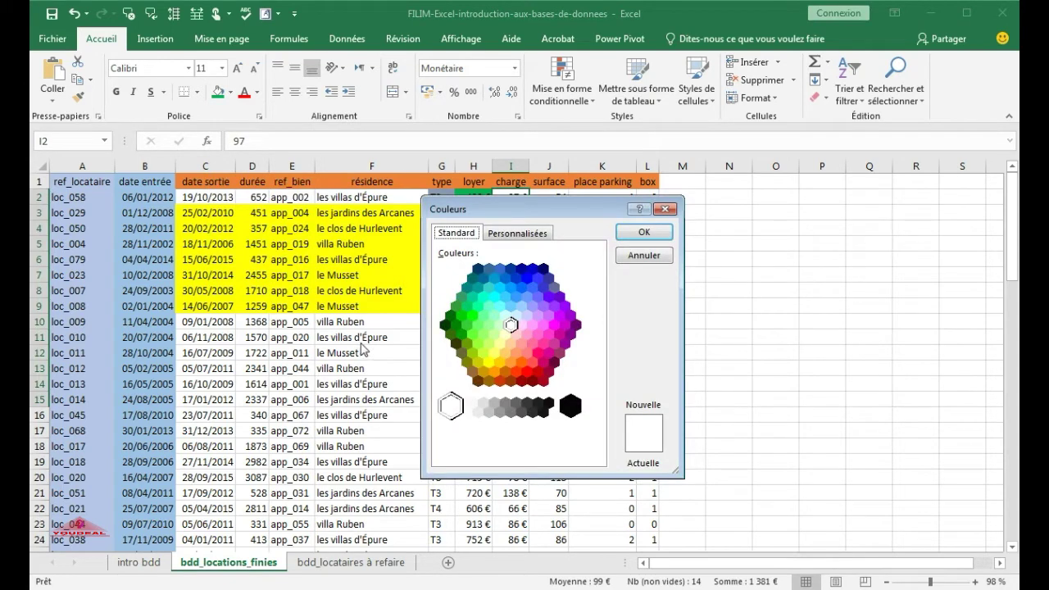
click(483, 405)
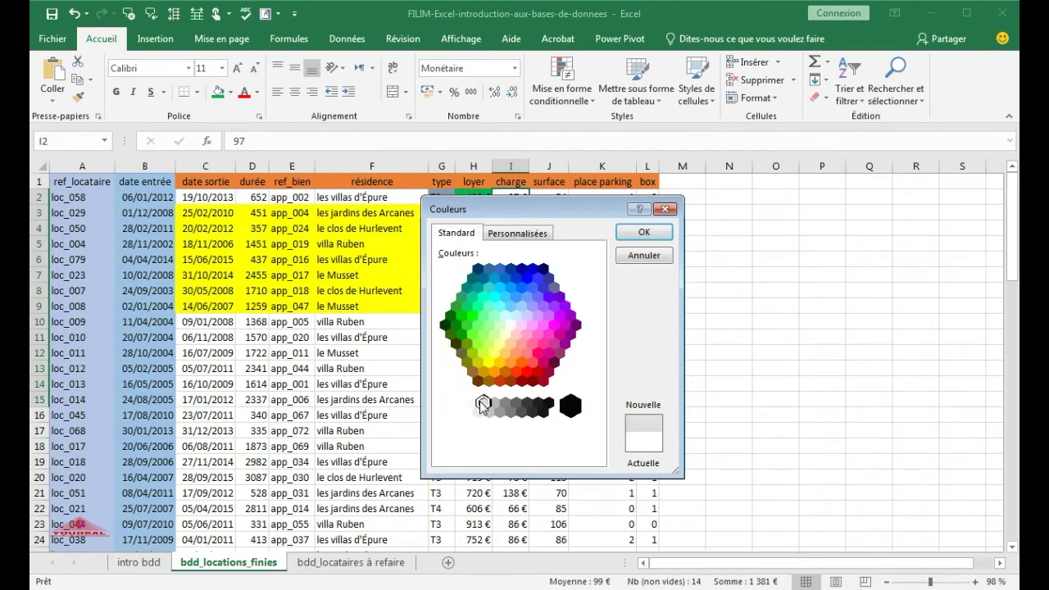
click(498, 288)
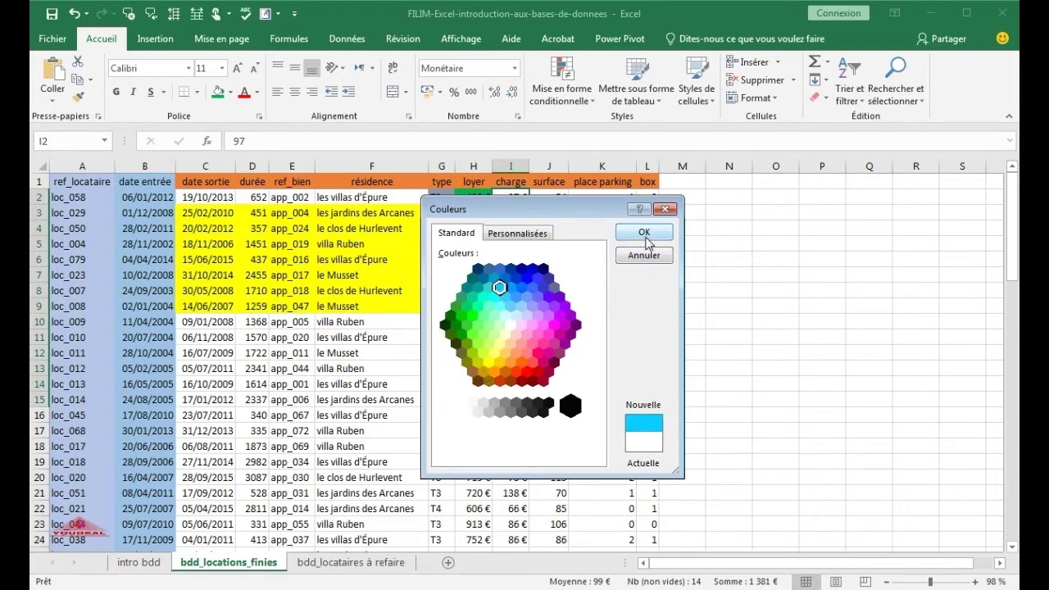
click(645, 233)
click(601, 385)
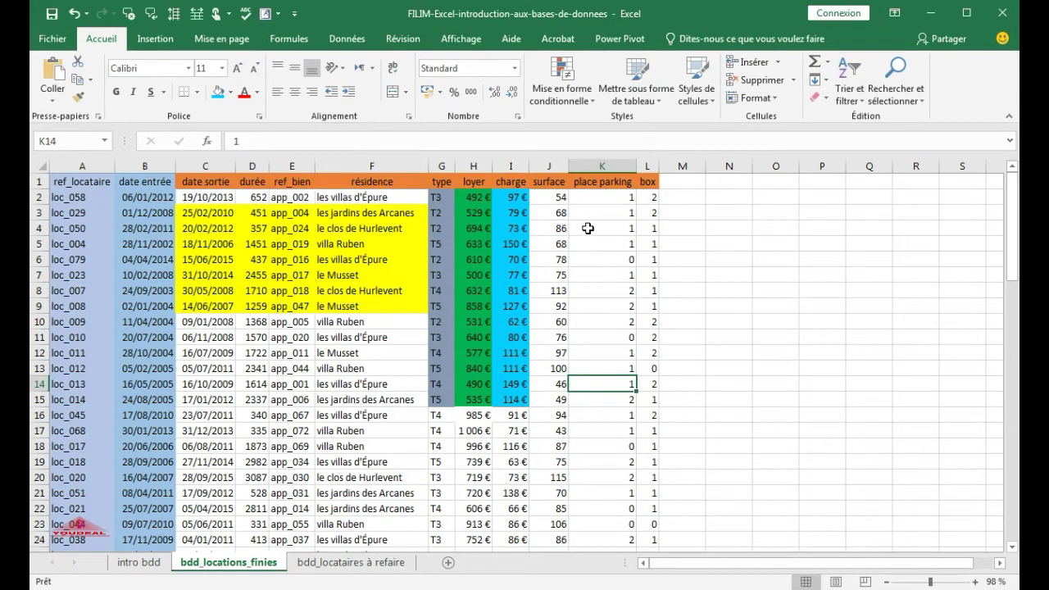
Apply the same bright sky-blue fill to the surface cells J2:J15
drag(549, 197, 557, 399)
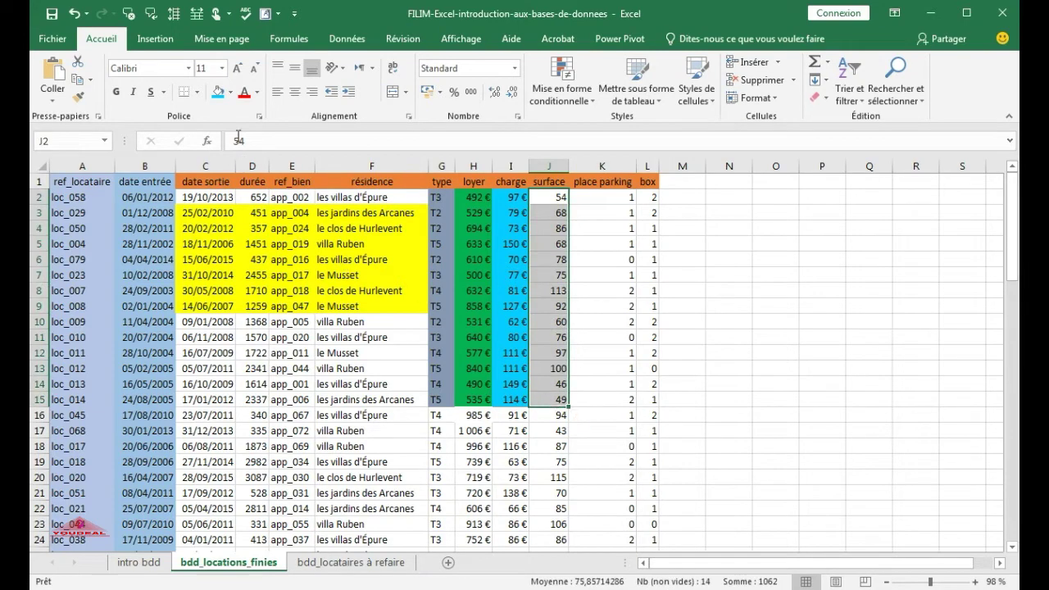
click(219, 95)
click(510, 415)
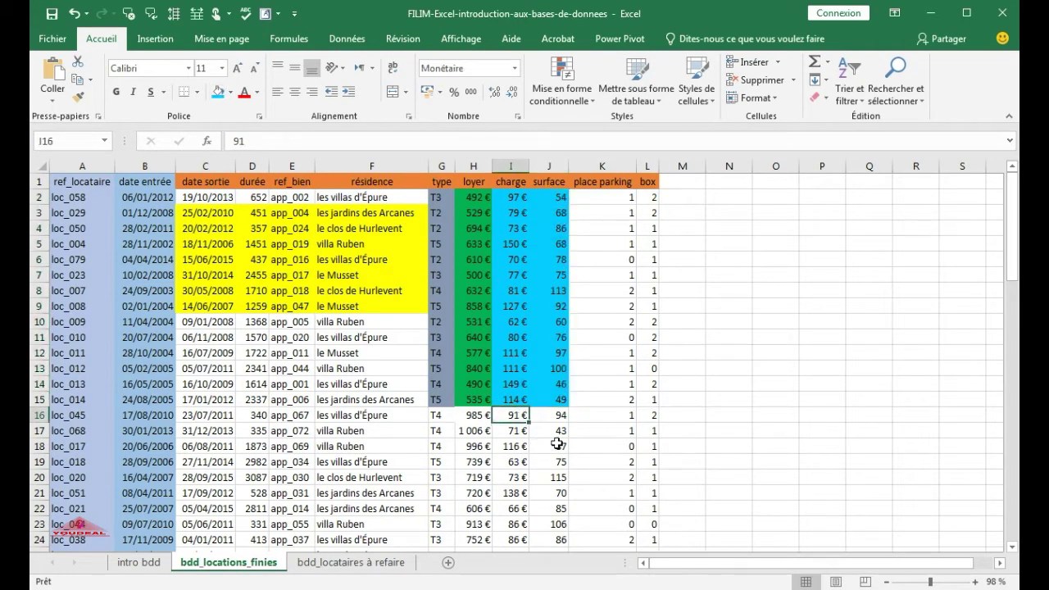
Fill the place parking cells K2:K15 with a custom pale blue, RGB 204, 232, 238
drag(601, 197, 604, 402)
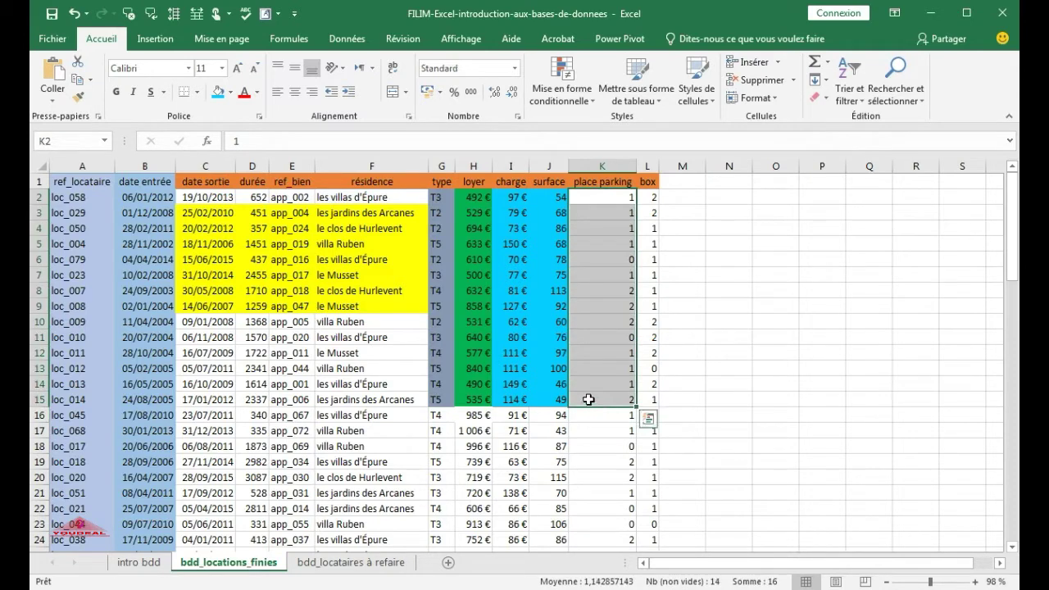
click(230, 92)
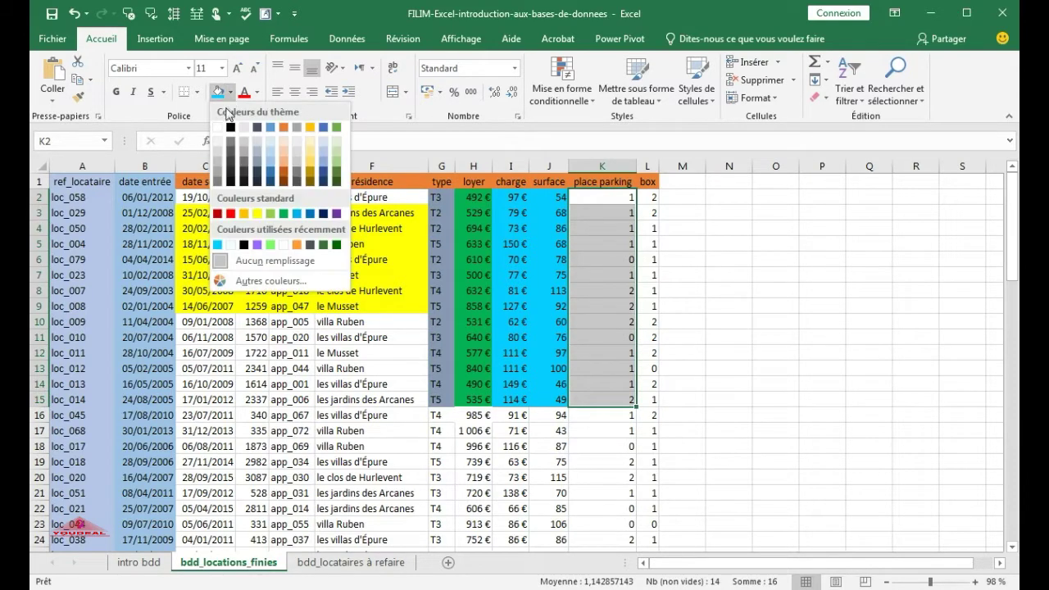
click(273, 281)
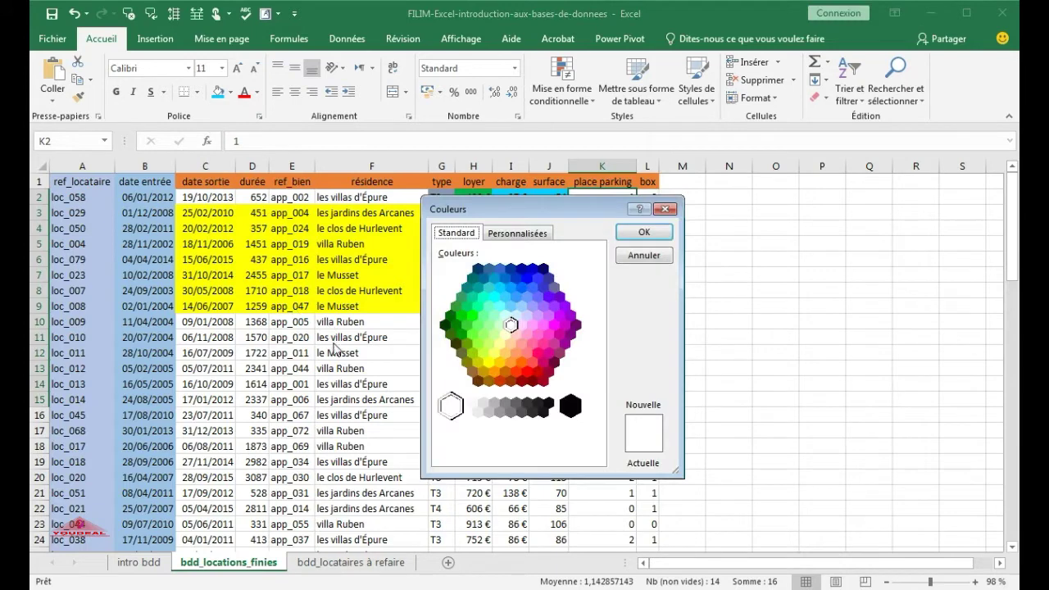
click(529, 234)
click(469, 235)
click(484, 405)
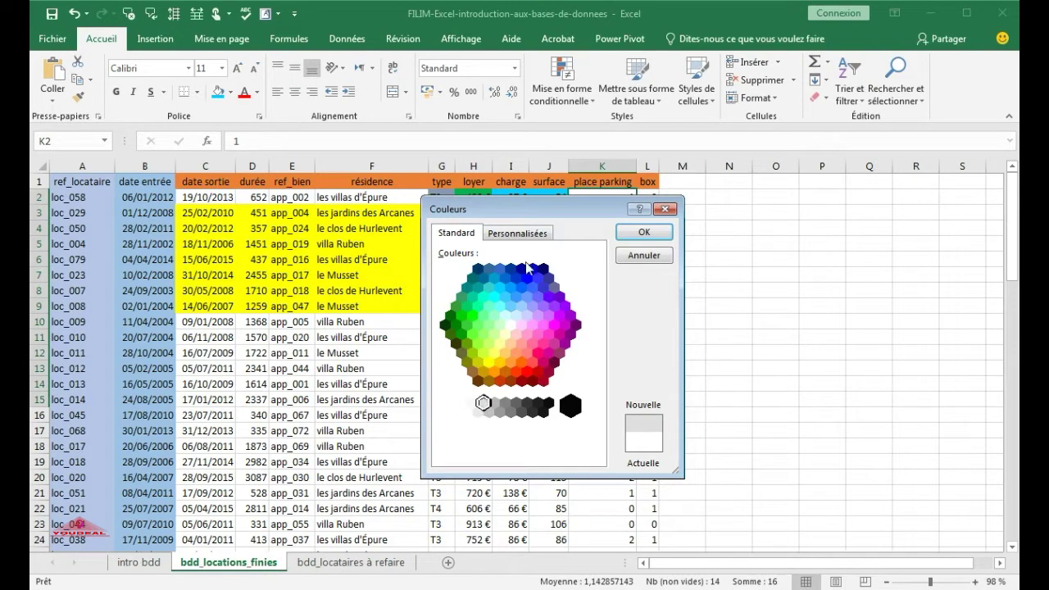
click(524, 237)
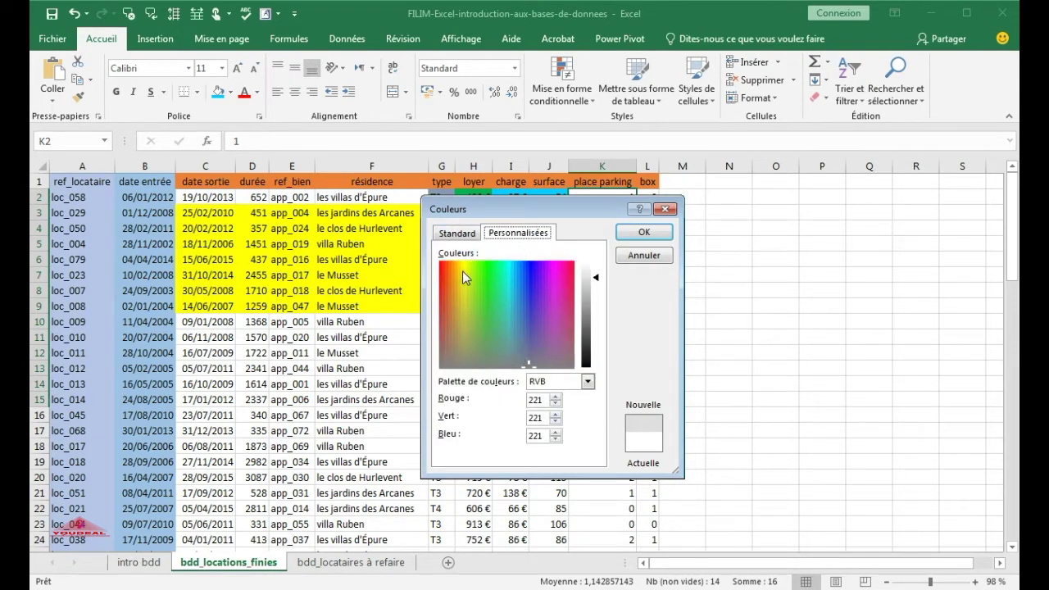
click(509, 314)
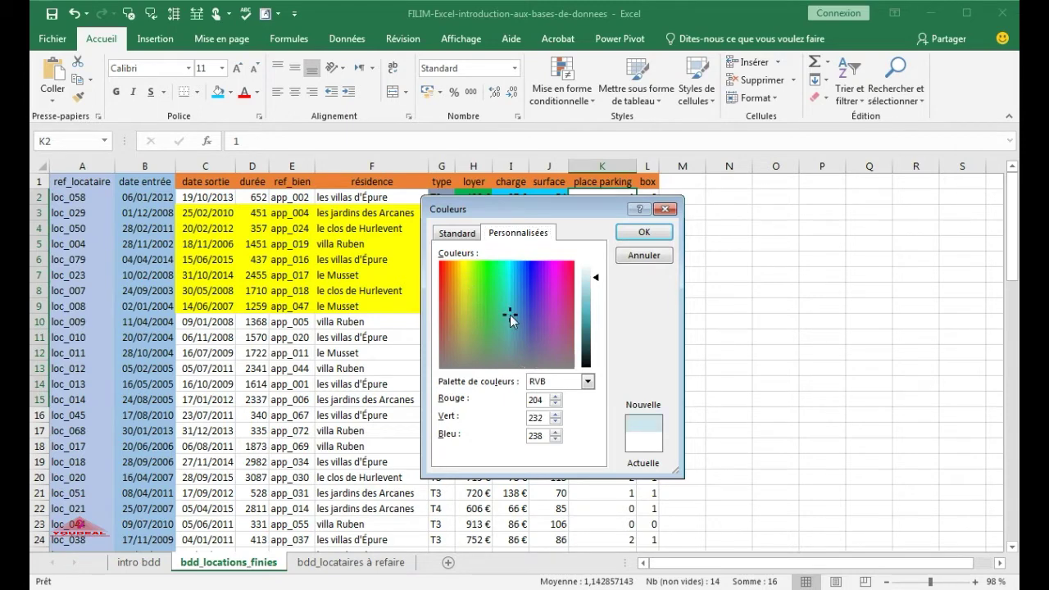
click(644, 232)
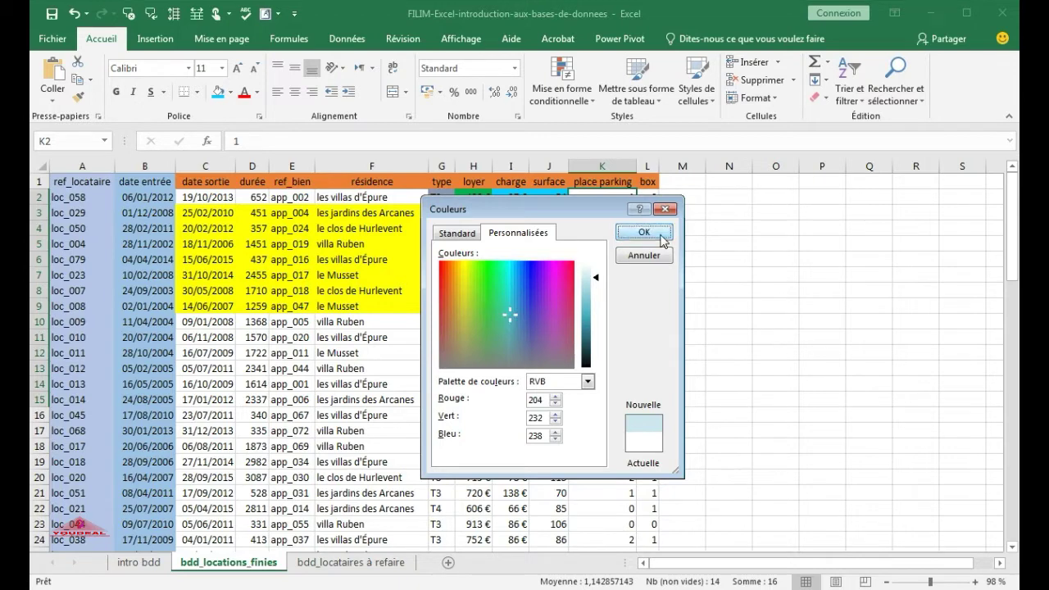
click(626, 448)
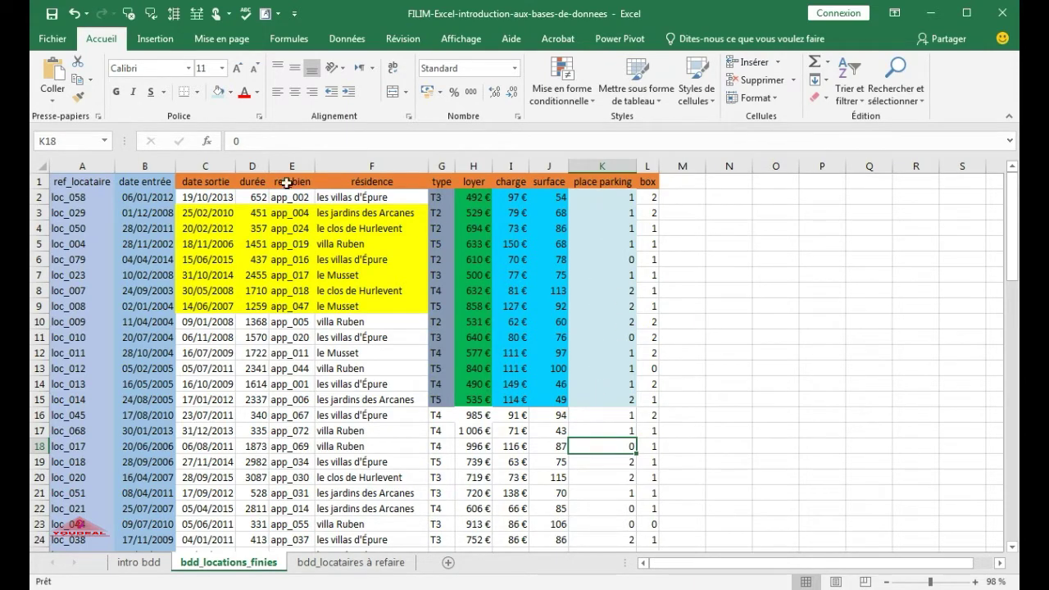
Apply the same custom pale blue fill to cells L2:M16 and to cells C11:F19
drag(654, 198, 664, 416)
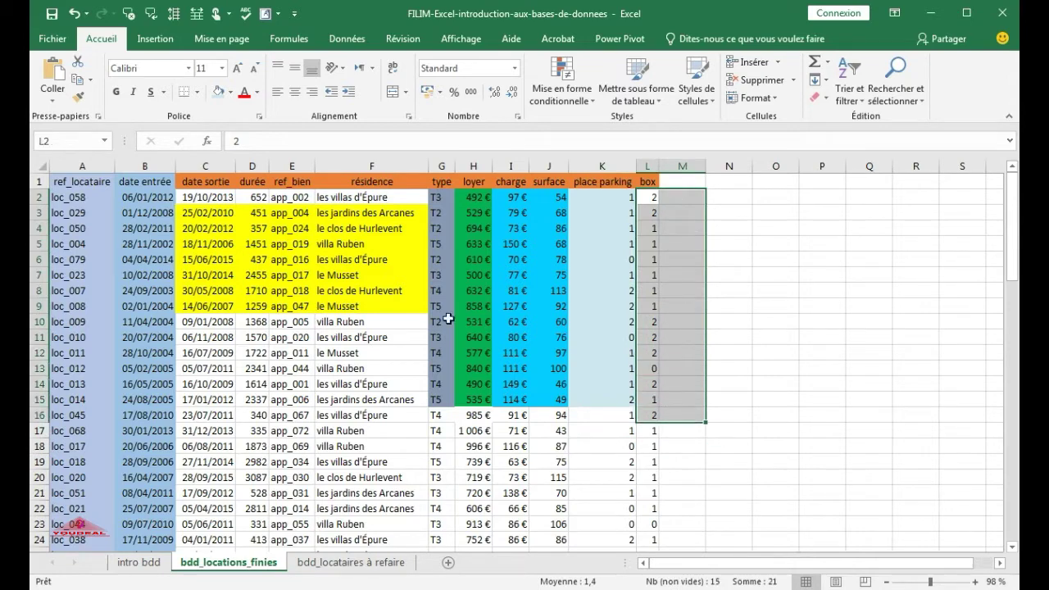
click(843, 393)
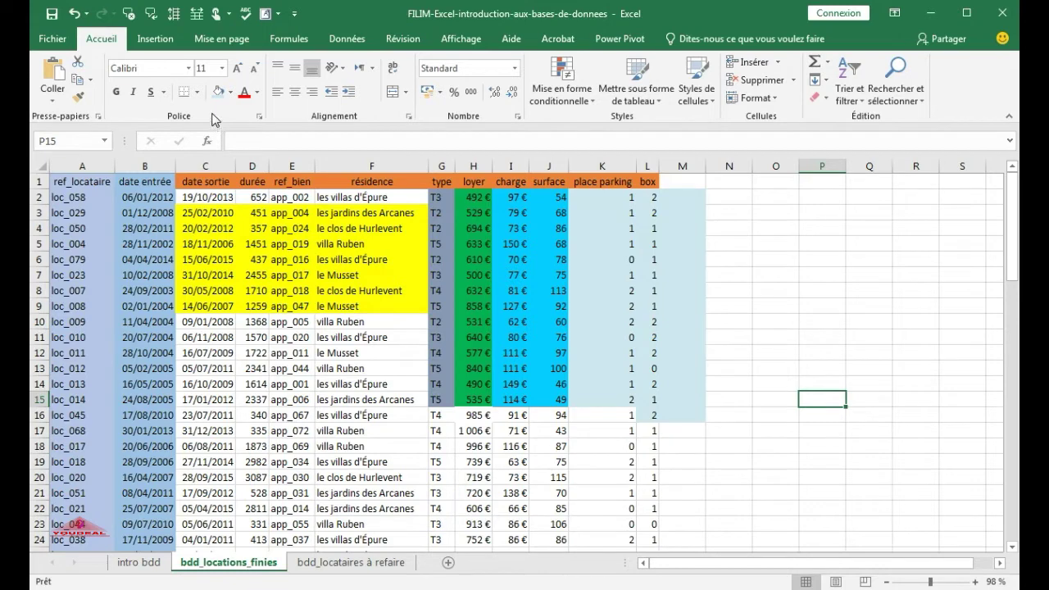
drag(205, 337, 319, 462)
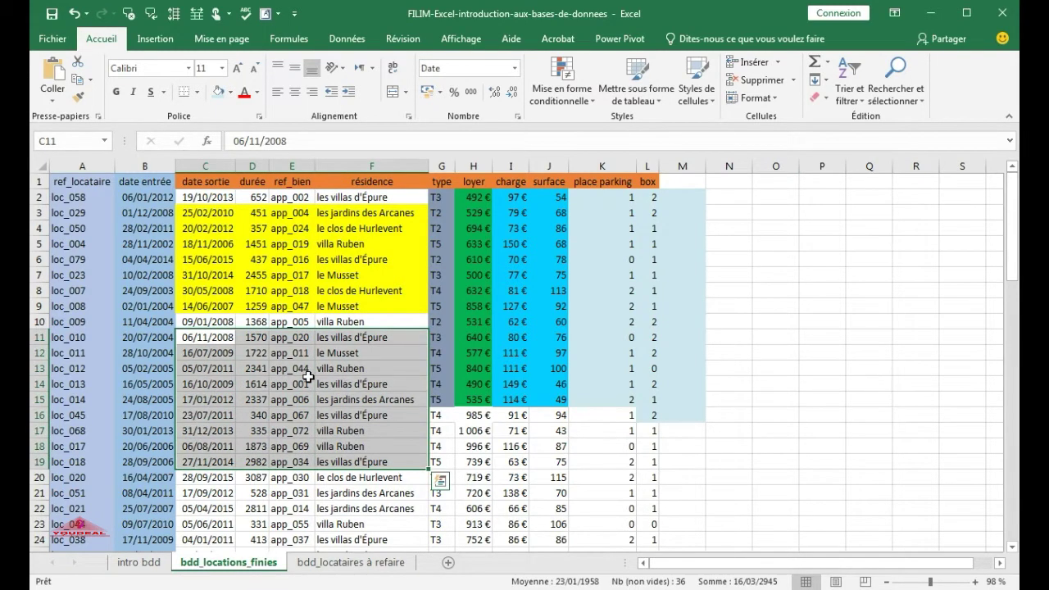
click(232, 94)
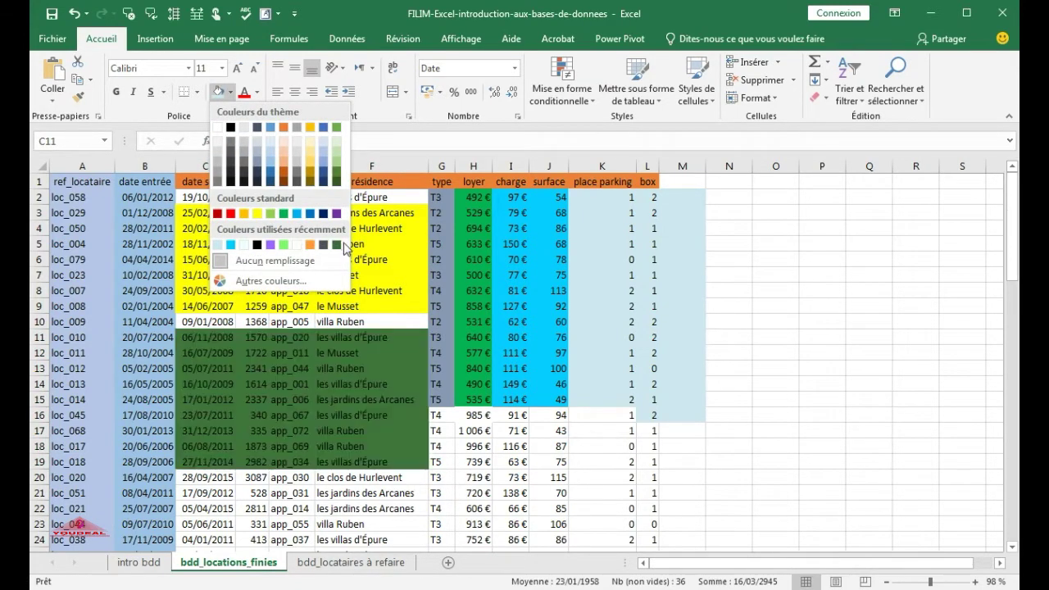
click(218, 245)
click(501, 449)
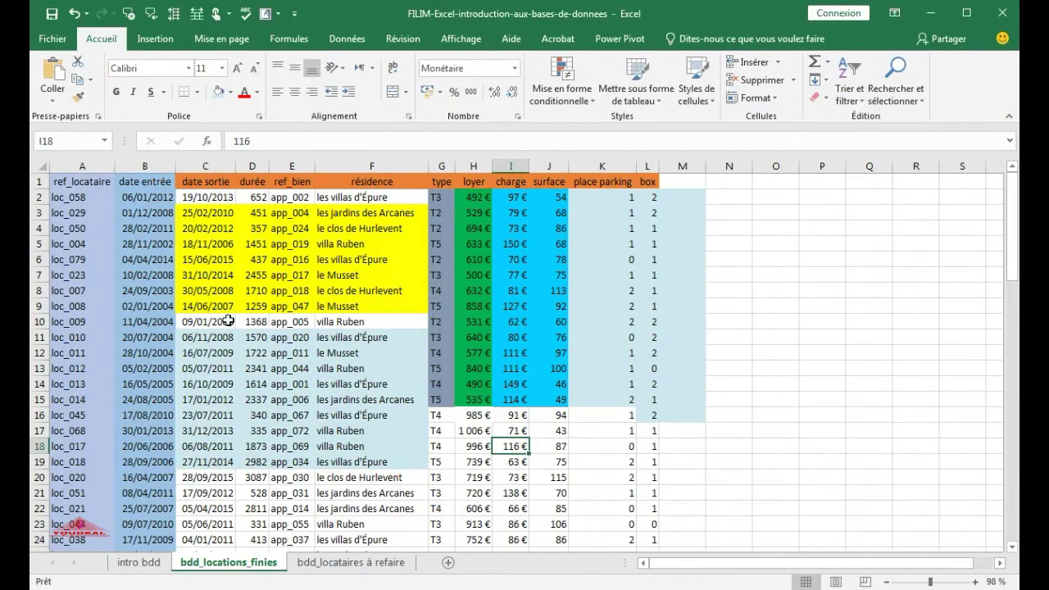
Undo every cell formatting change in the history, back to the first fill applied to the header row
click(88, 15)
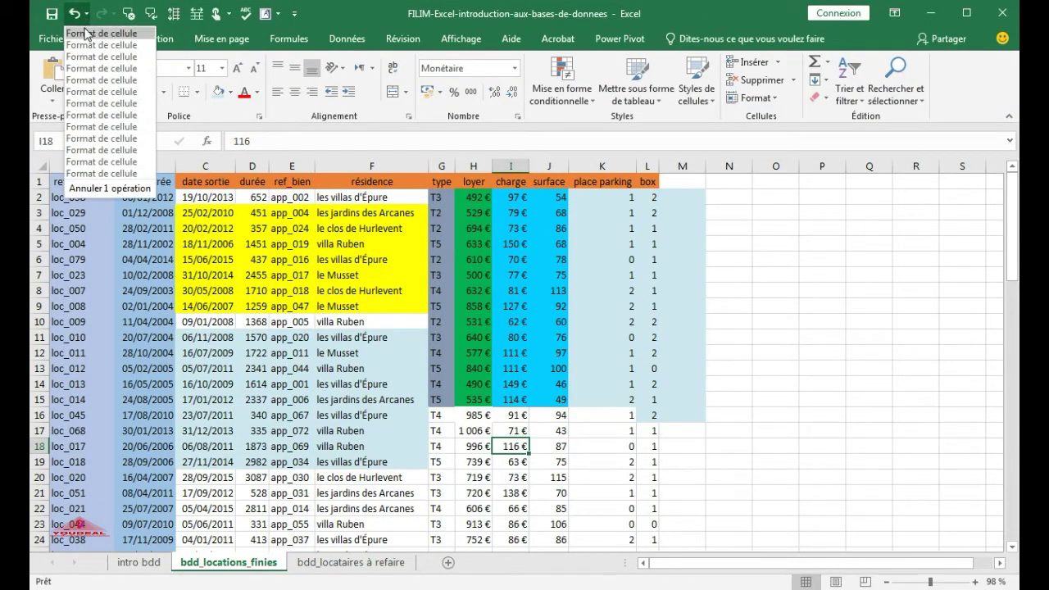
click(77, 172)
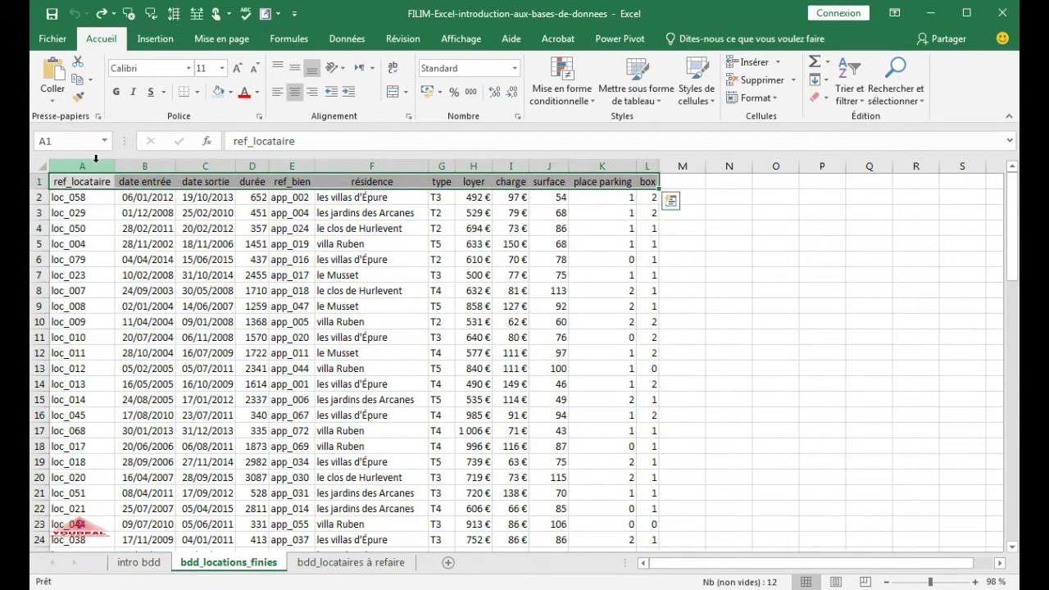
Format the rental data A1:L81 as a table with headers, using the orange medium style with a banded orange body
click(240, 260)
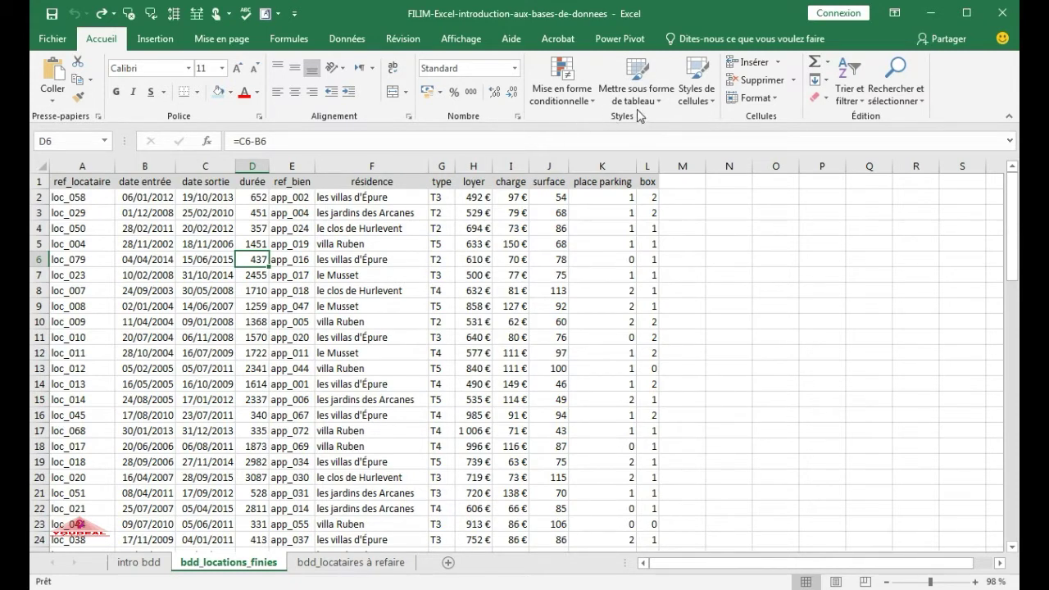
click(662, 101)
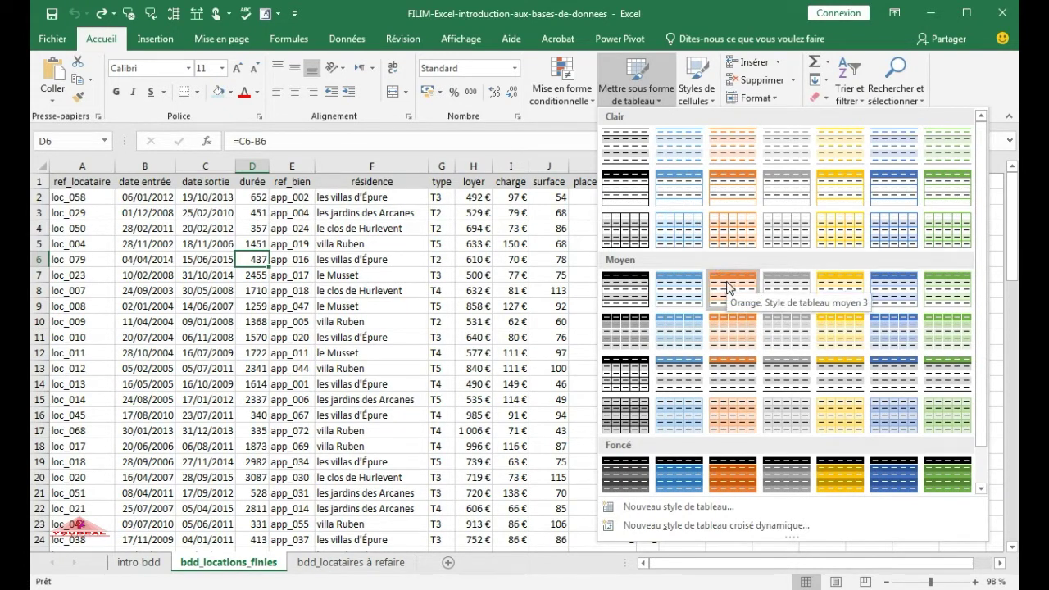
click(740, 332)
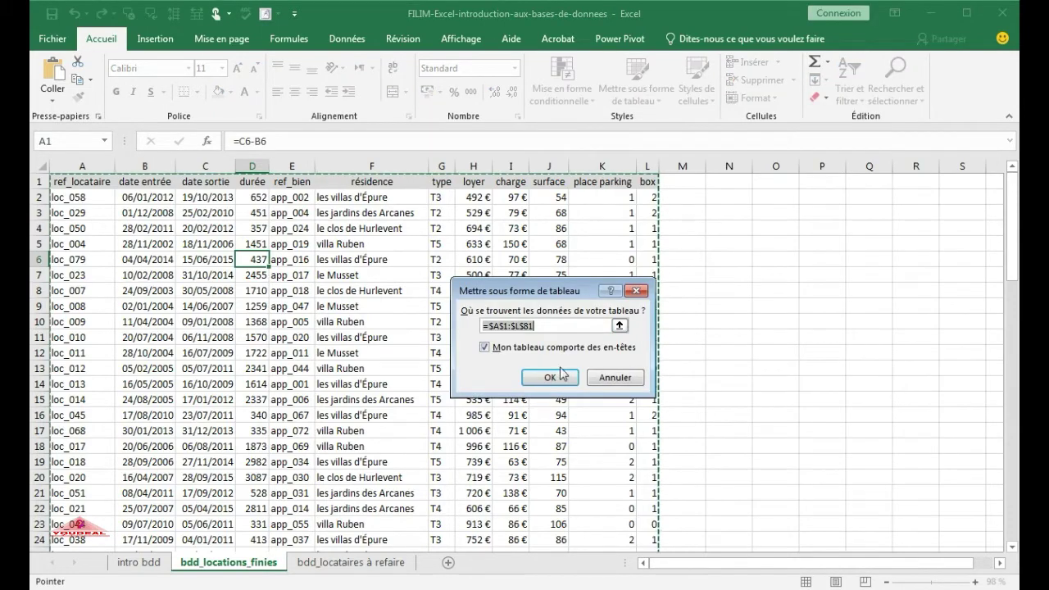
click(563, 373)
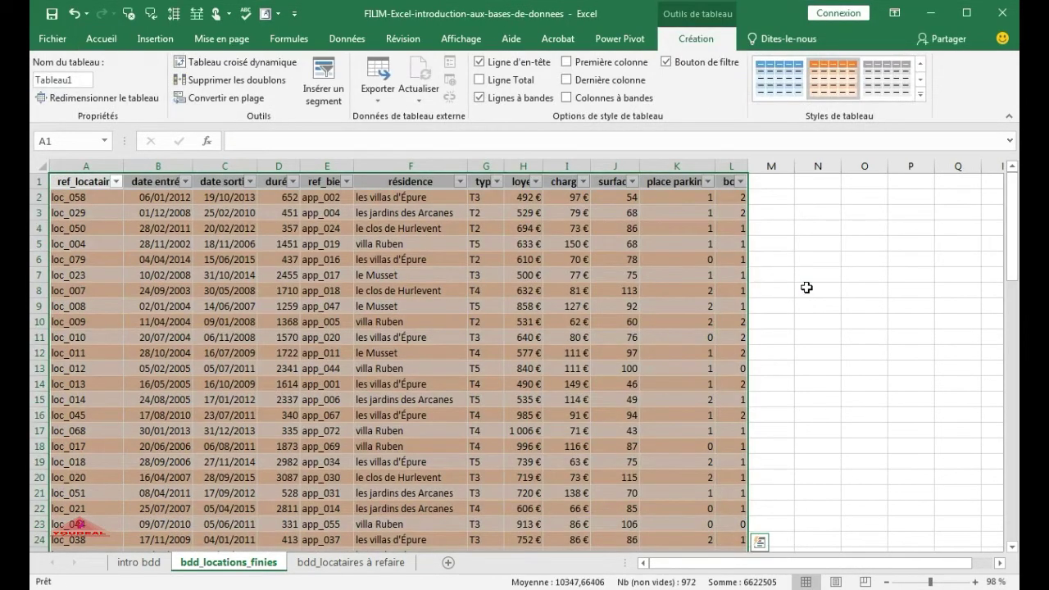
Format the empty cell N8 as a separate table without existing headers, using a gold medium style
click(807, 288)
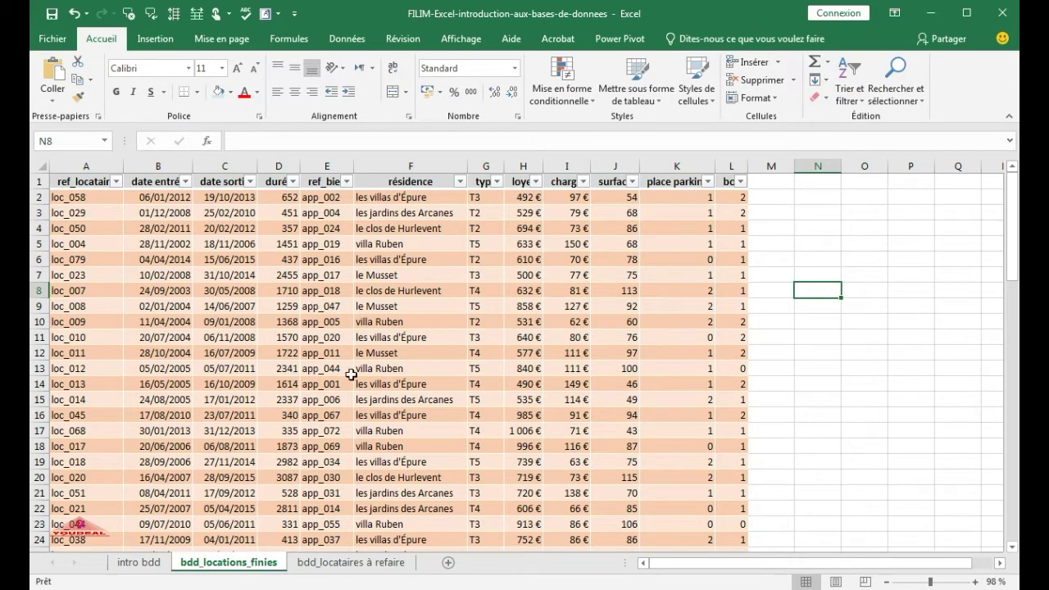
click(654, 99)
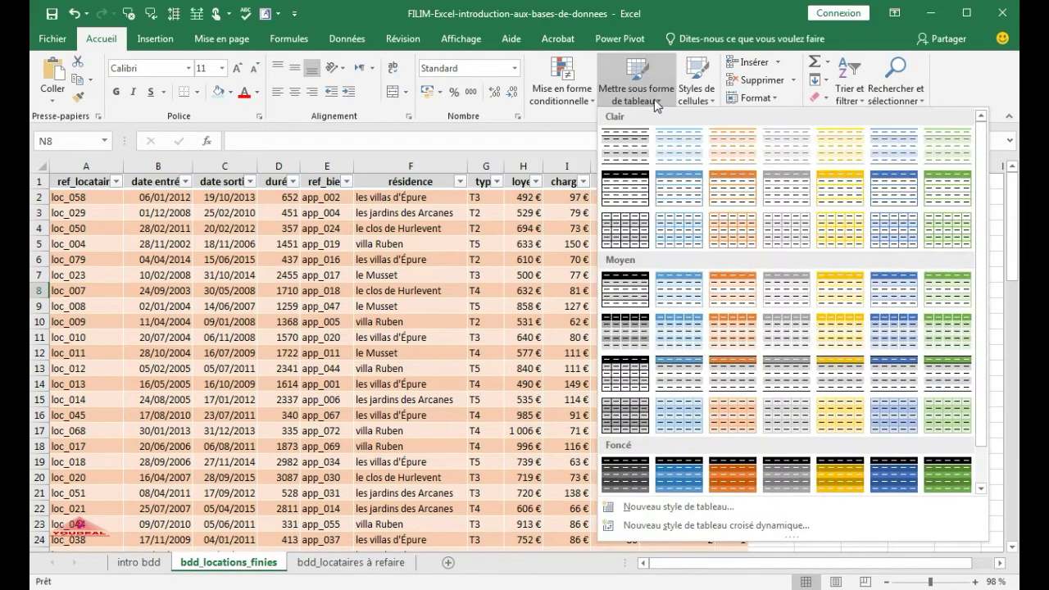
click(837, 302)
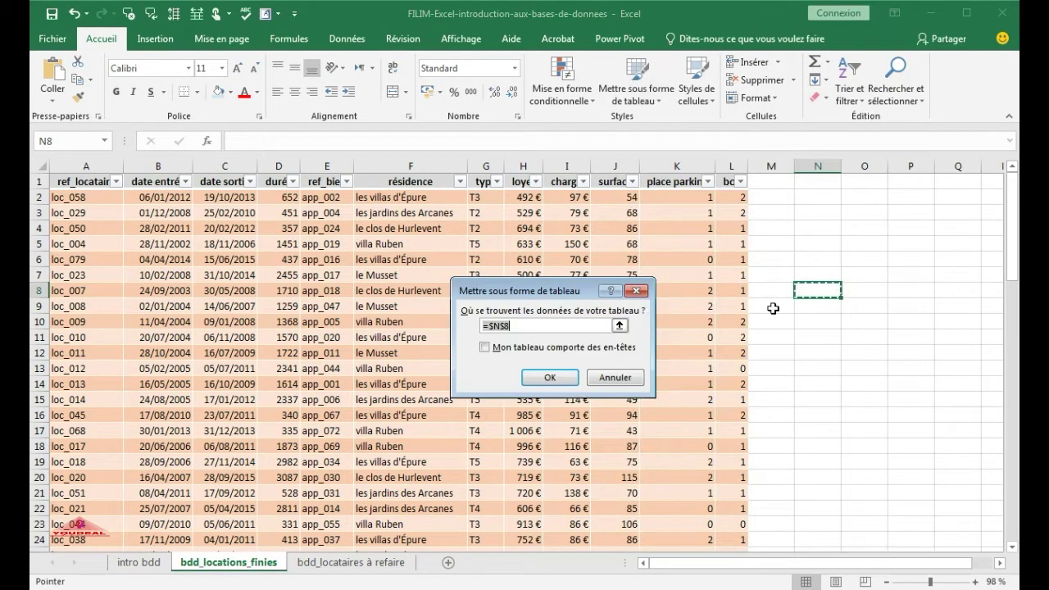
click(557, 378)
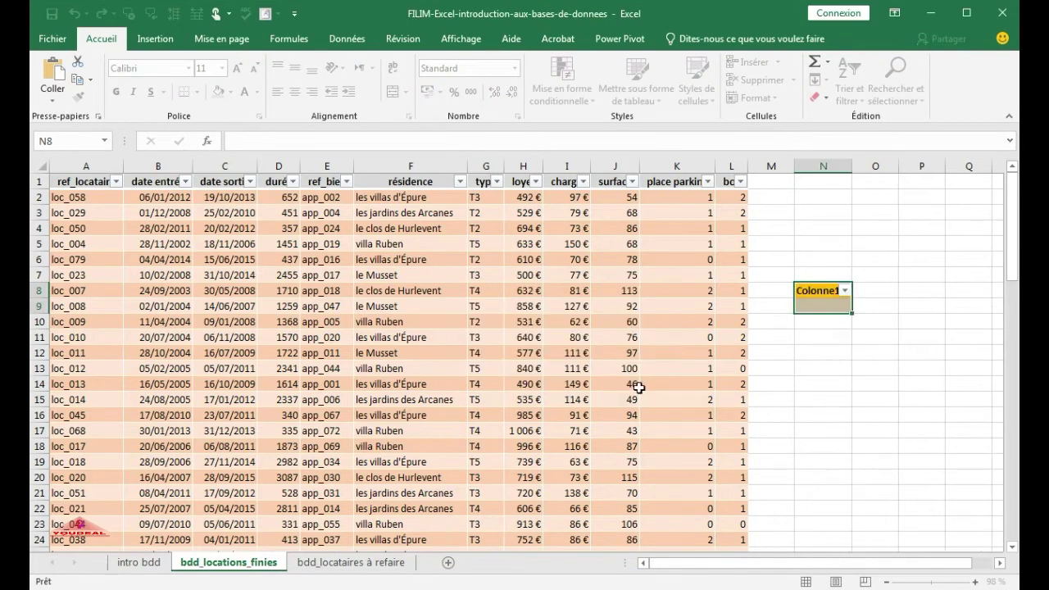
click(848, 336)
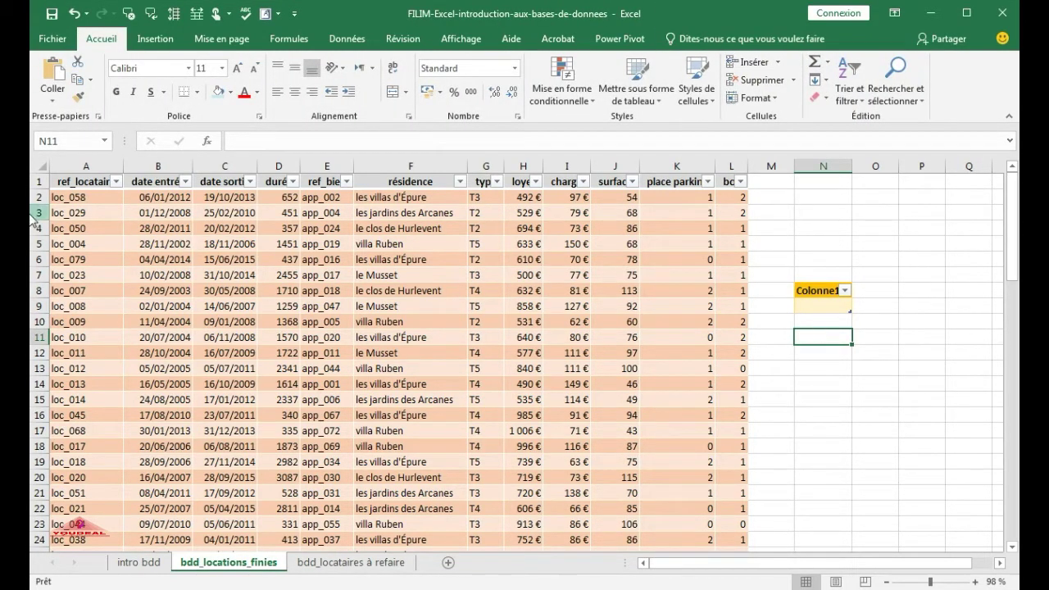
Try the grey banded medium style and the blue banded medium style on the rental table
click(74, 212)
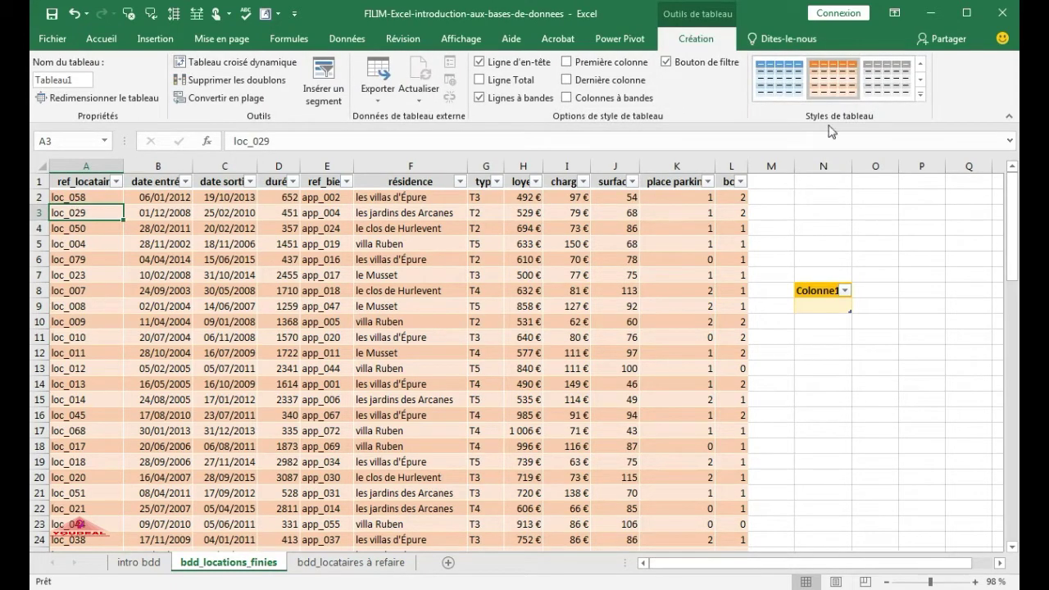
click(889, 78)
click(288, 321)
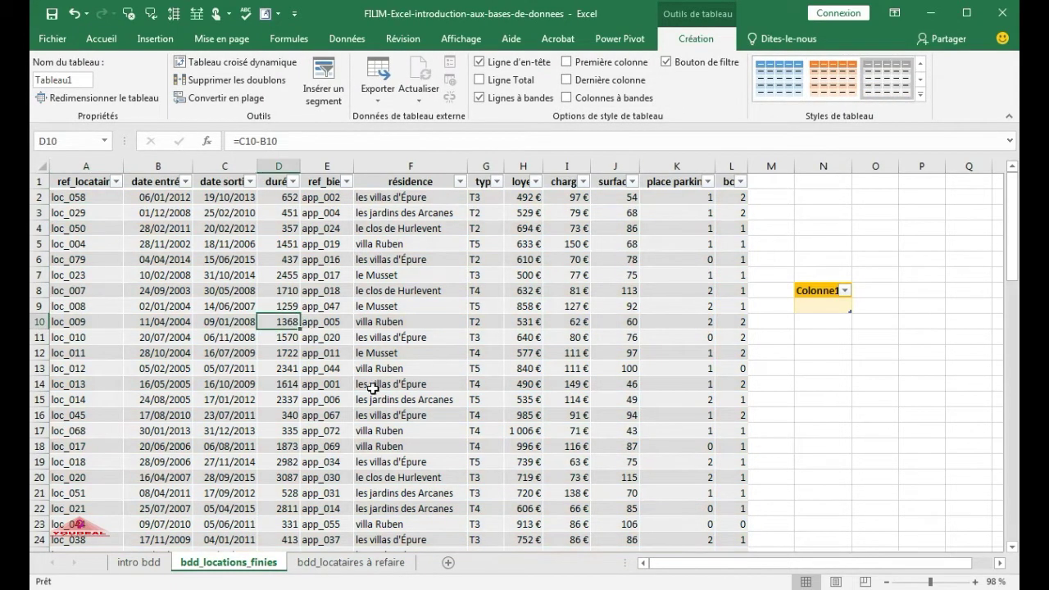
click(777, 80)
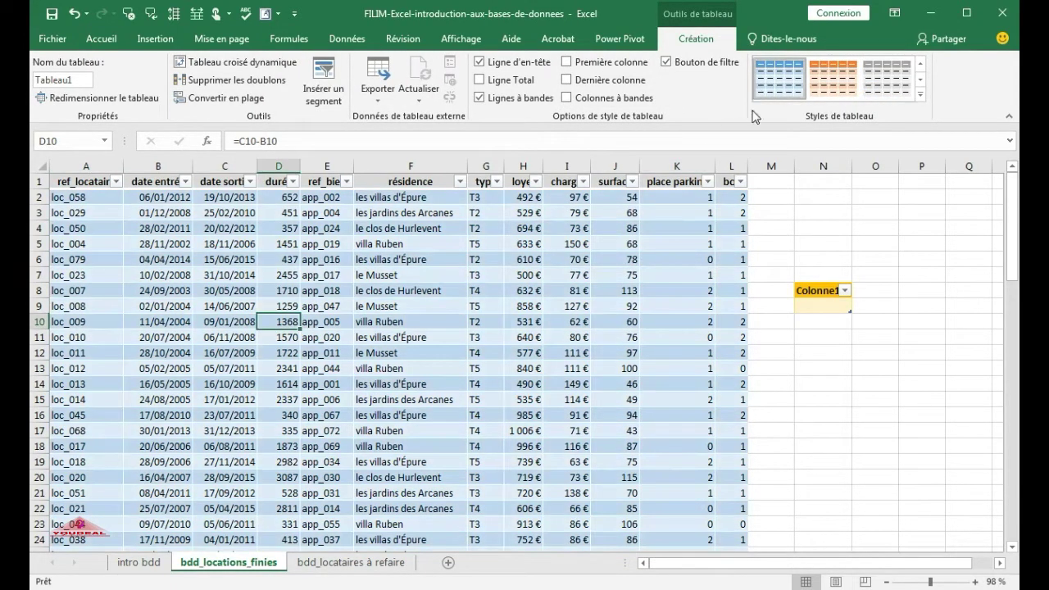
click(495, 399)
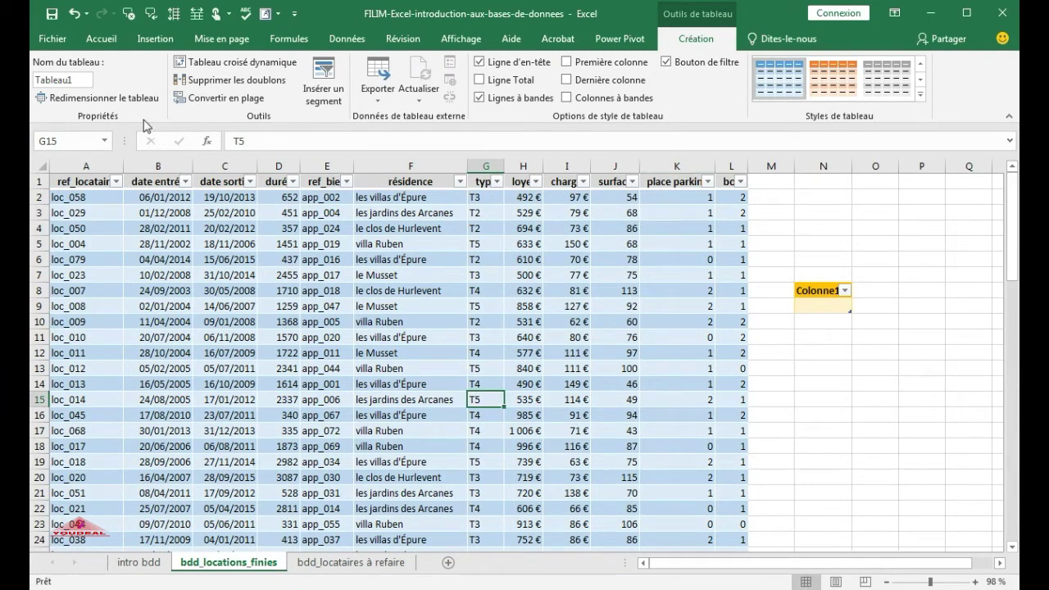
Change the rental table's style to the dark orange style
click(96, 37)
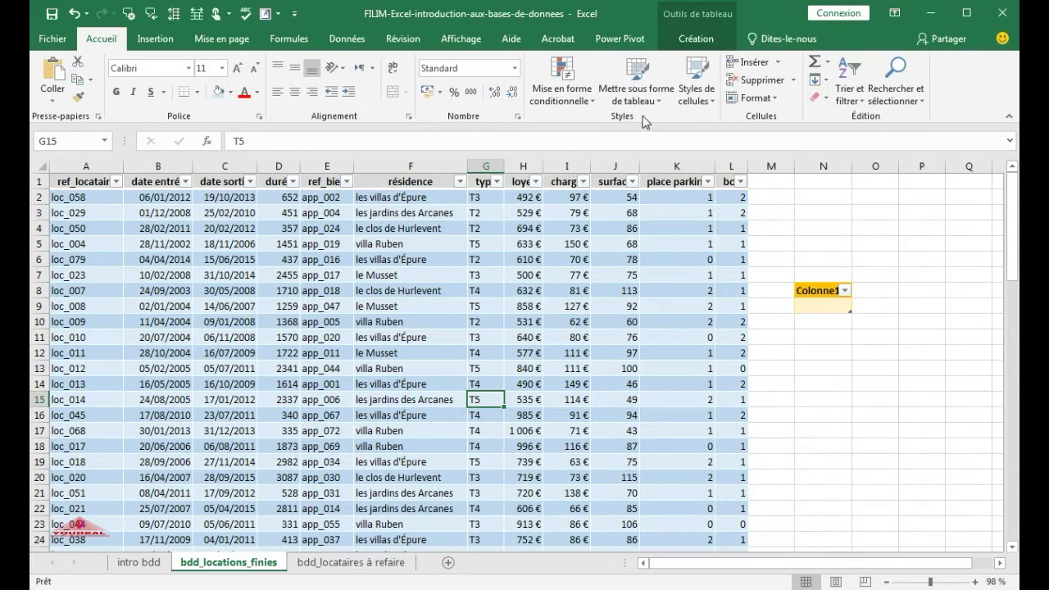
click(637, 90)
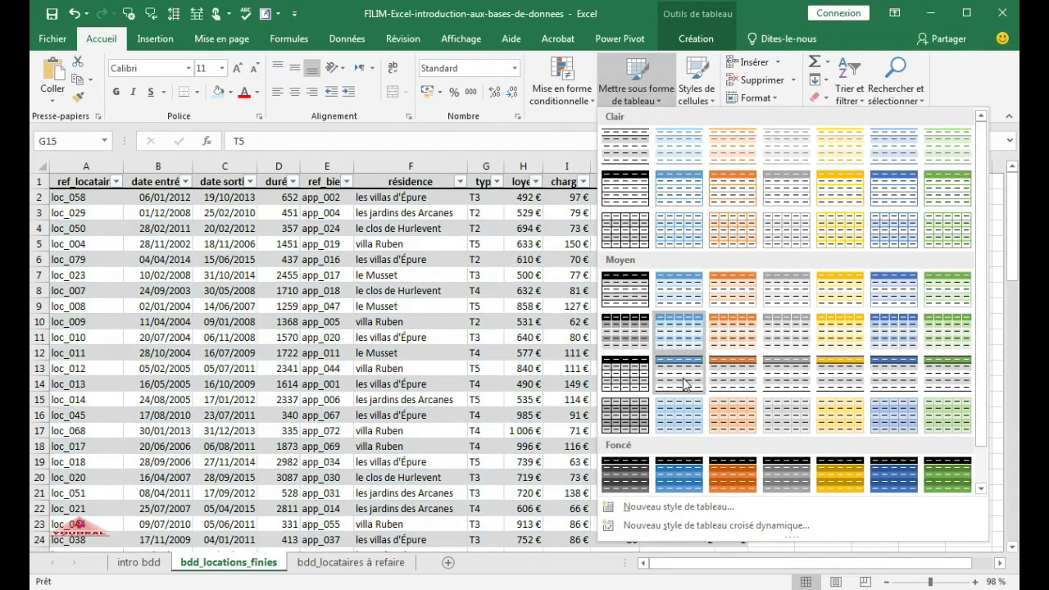
click(720, 474)
click(392, 450)
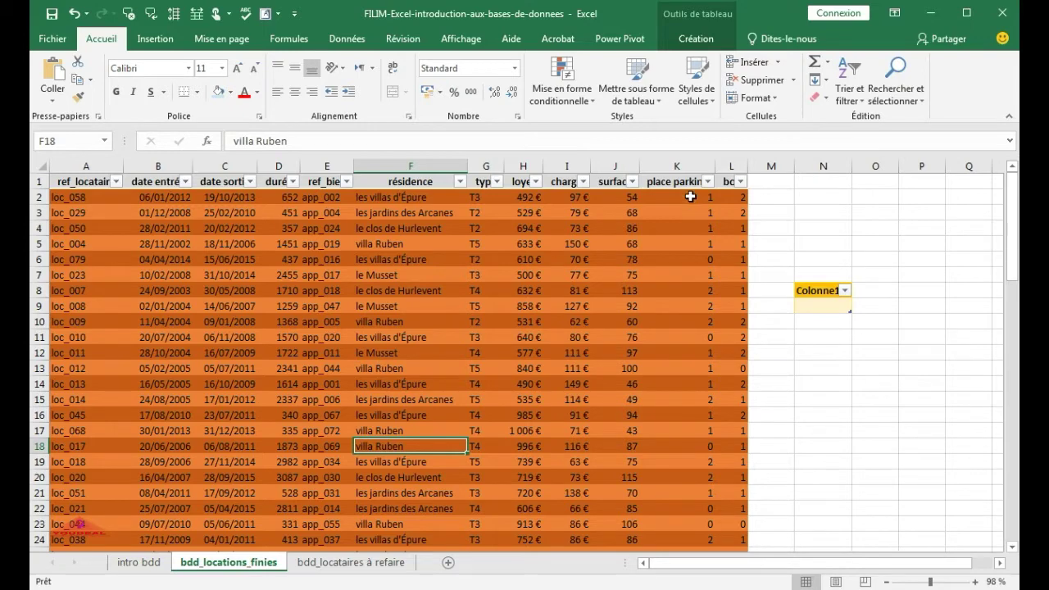
Change the rental table to the blue light style with gridlines and banded rows, and check its lower rows
click(155, 38)
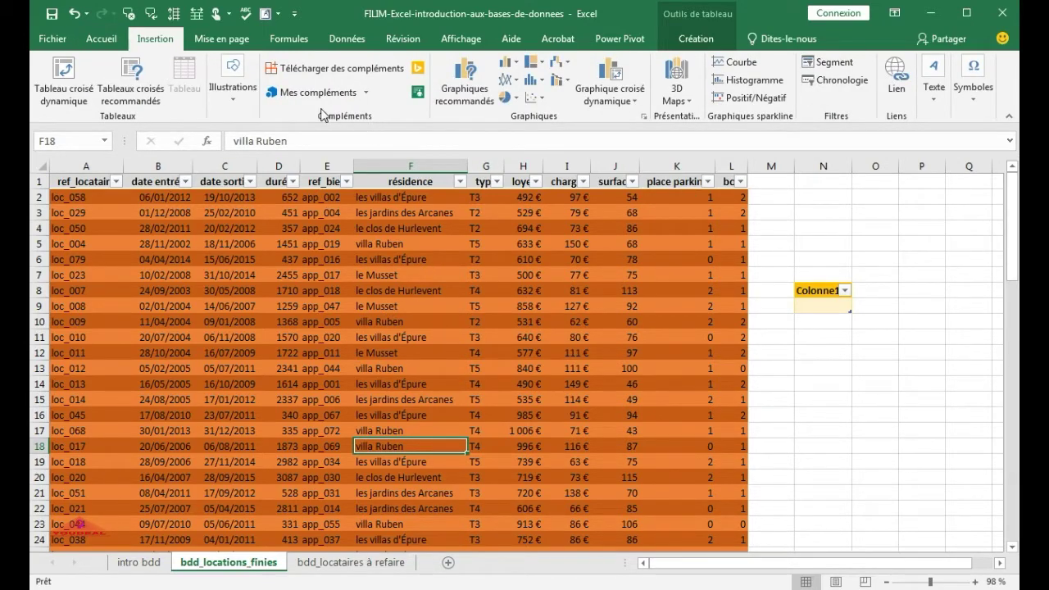
click(115, 41)
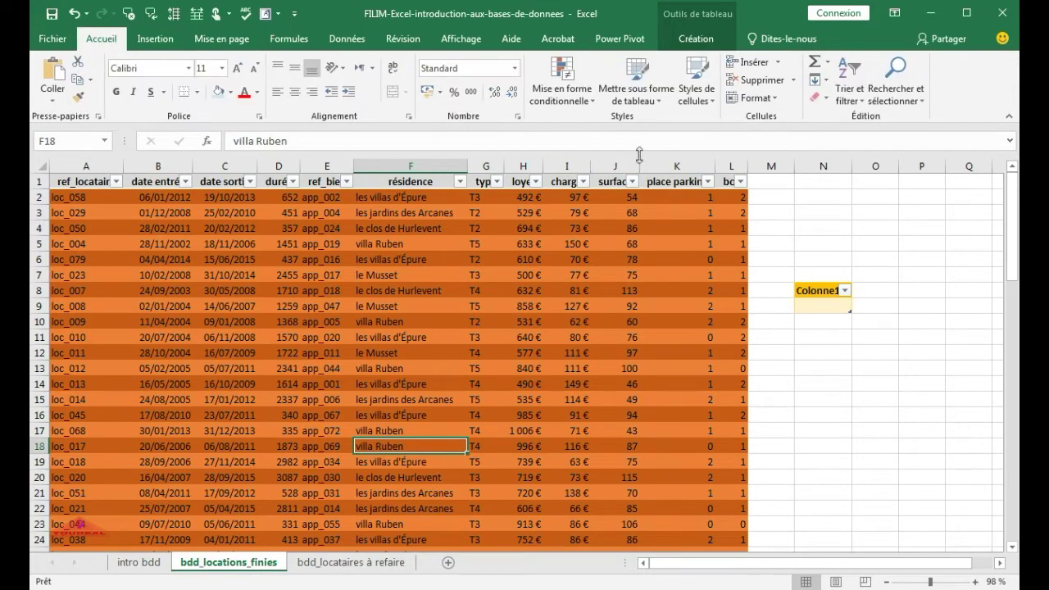
click(660, 107)
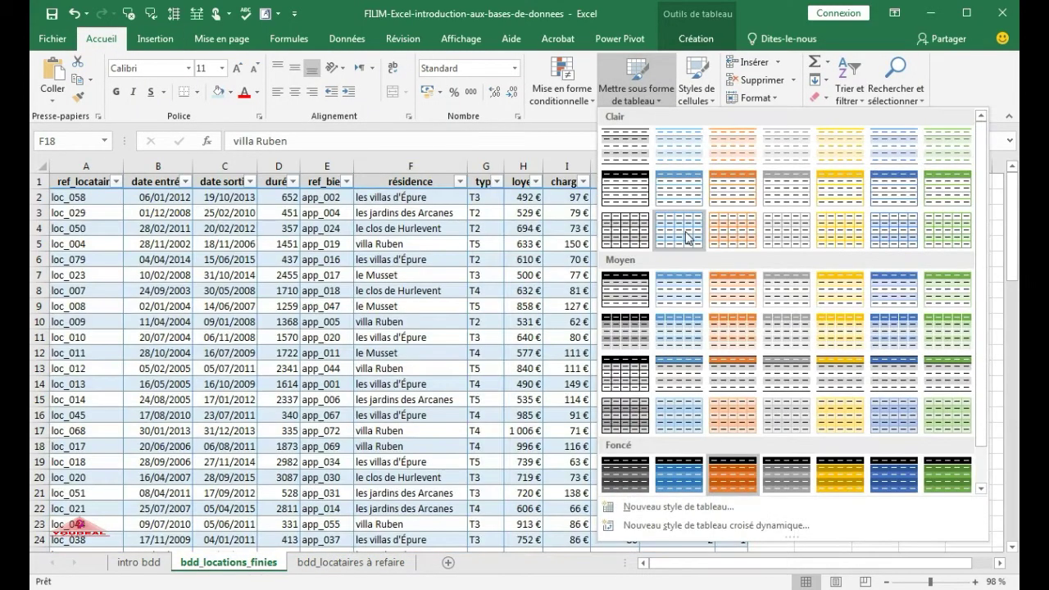
click(681, 238)
click(566, 383)
scroll(371, 374, down, 15)
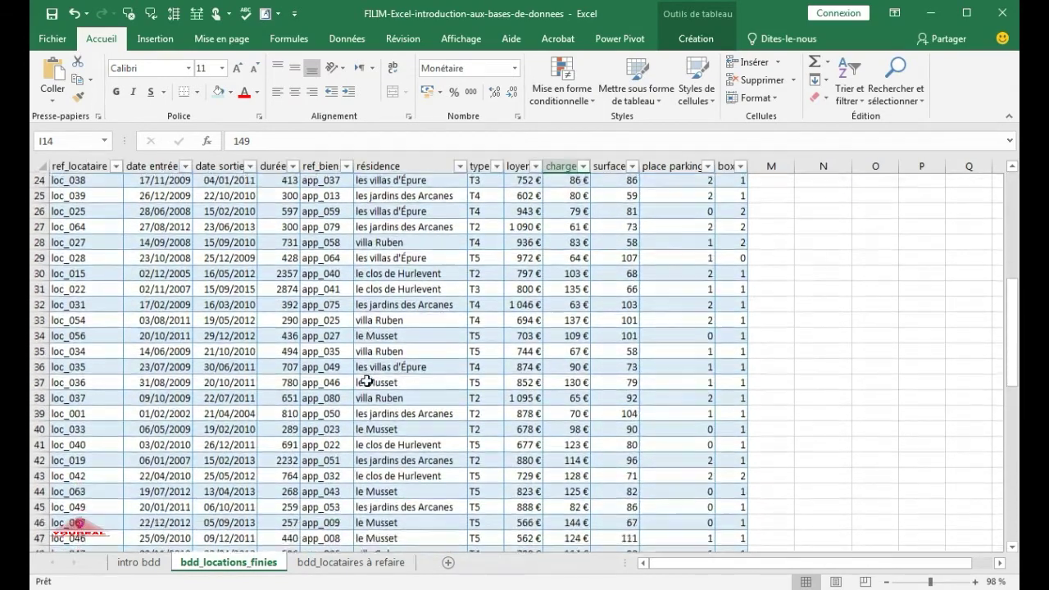
Fill the range M7:O11 around the small Colonne1 table with the white theme colour, and check that table's filter list
scroll(364, 371, up, 9)
scroll(364, 371, up, 6)
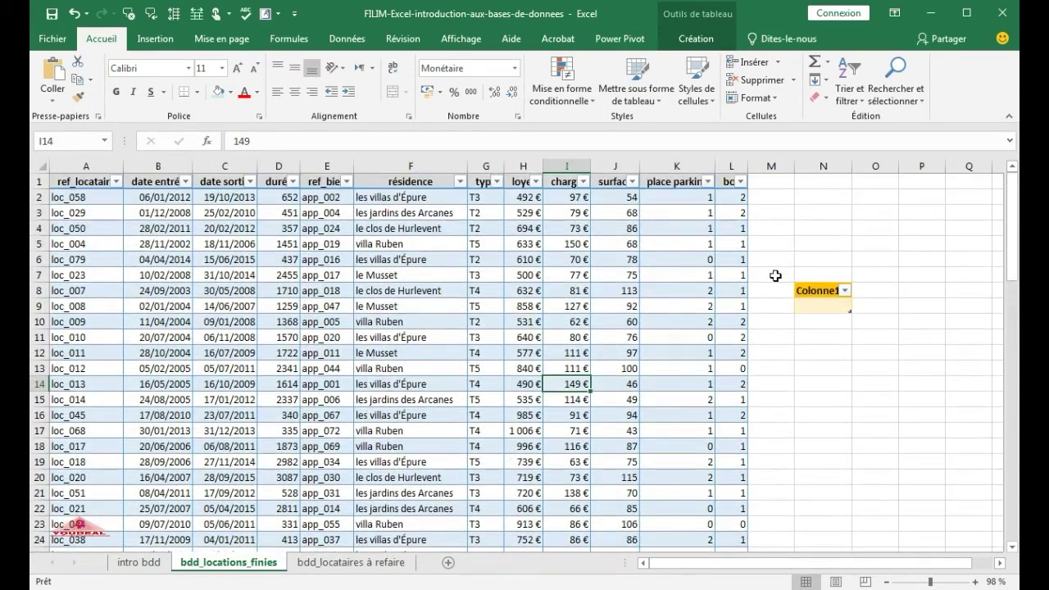
drag(776, 276, 894, 346)
click(860, 399)
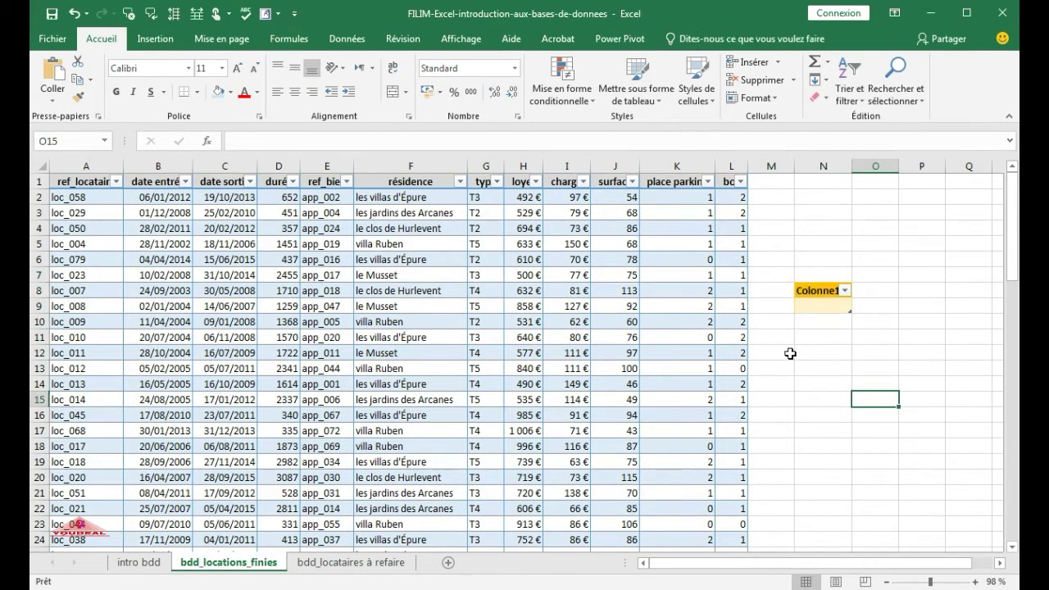
drag(789, 274, 866, 333)
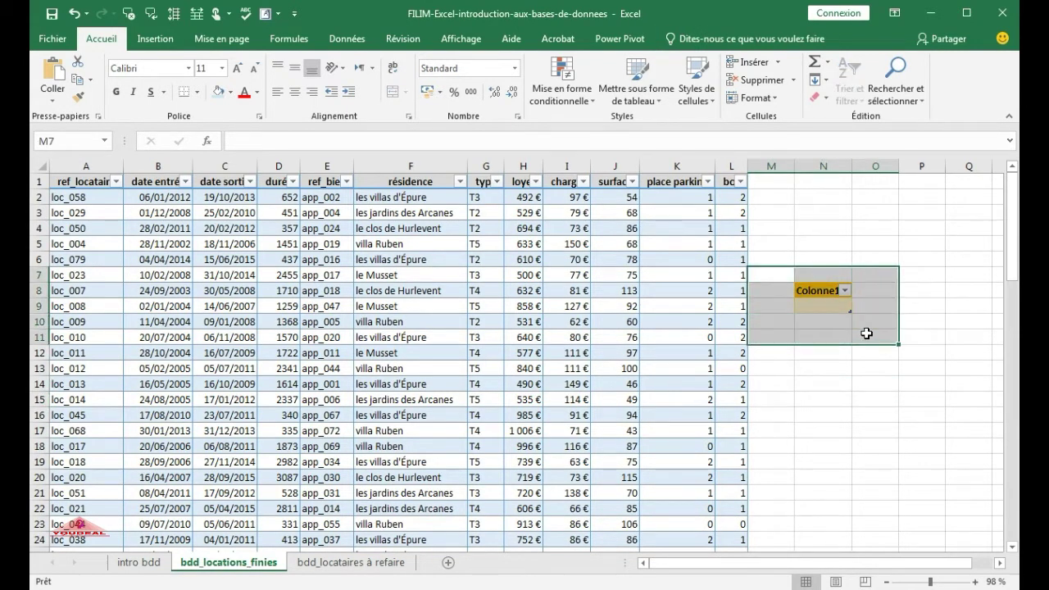
click(231, 92)
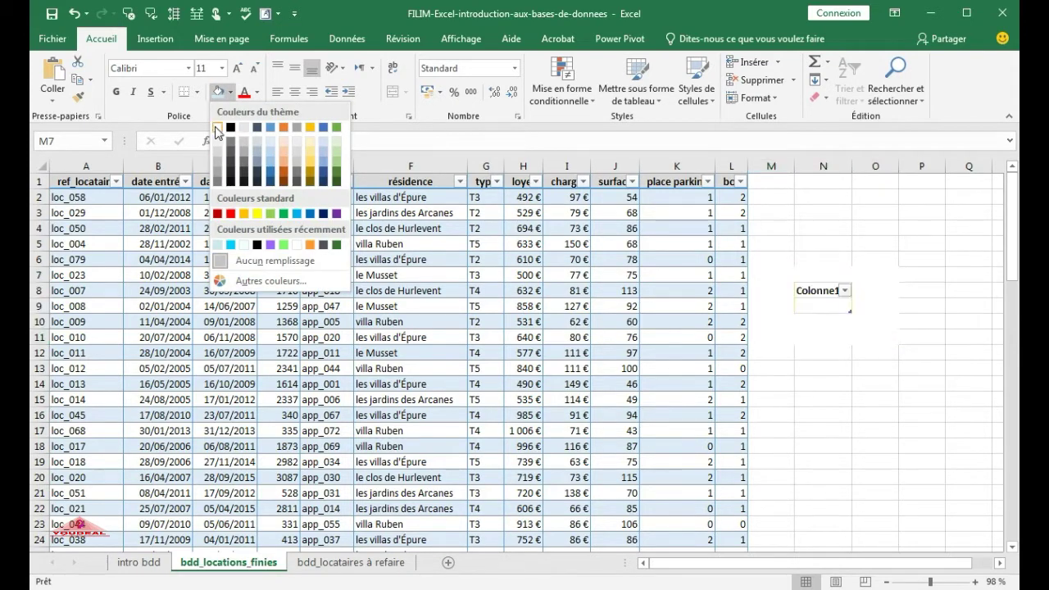
key(Escape)
click(845, 396)
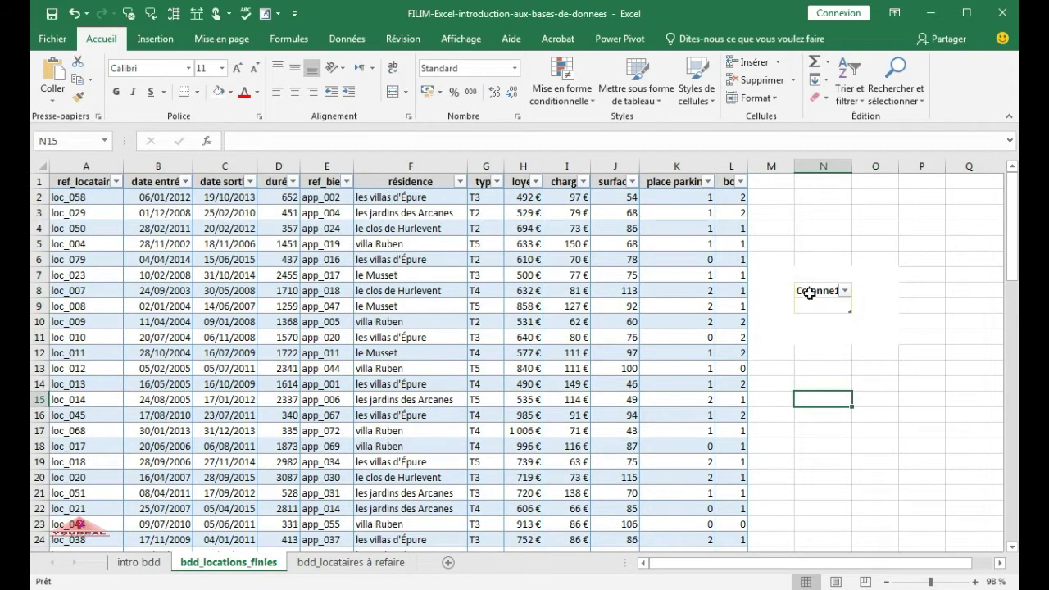
click(845, 291)
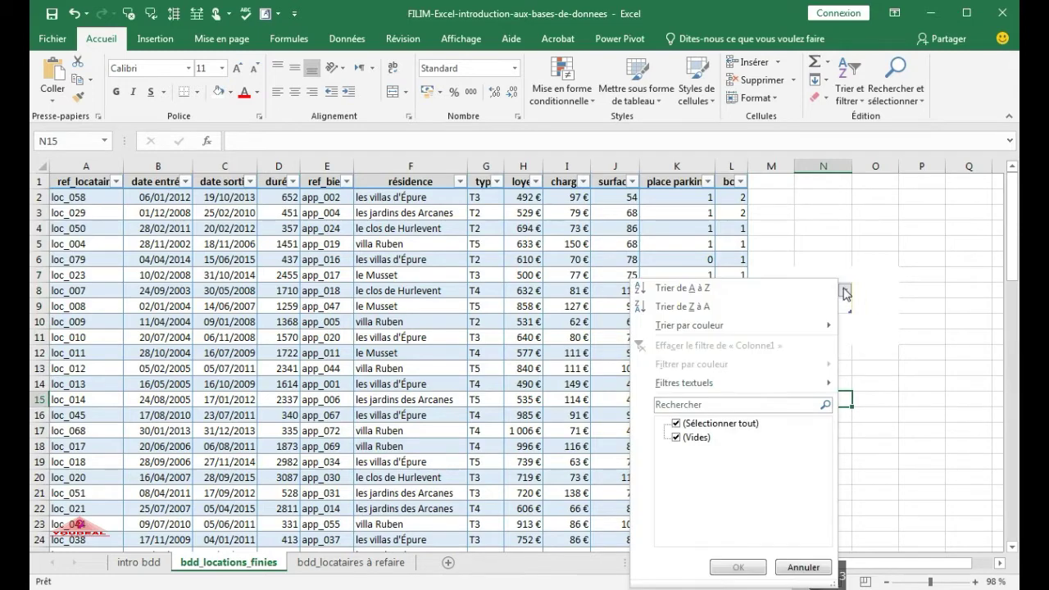
click(924, 324)
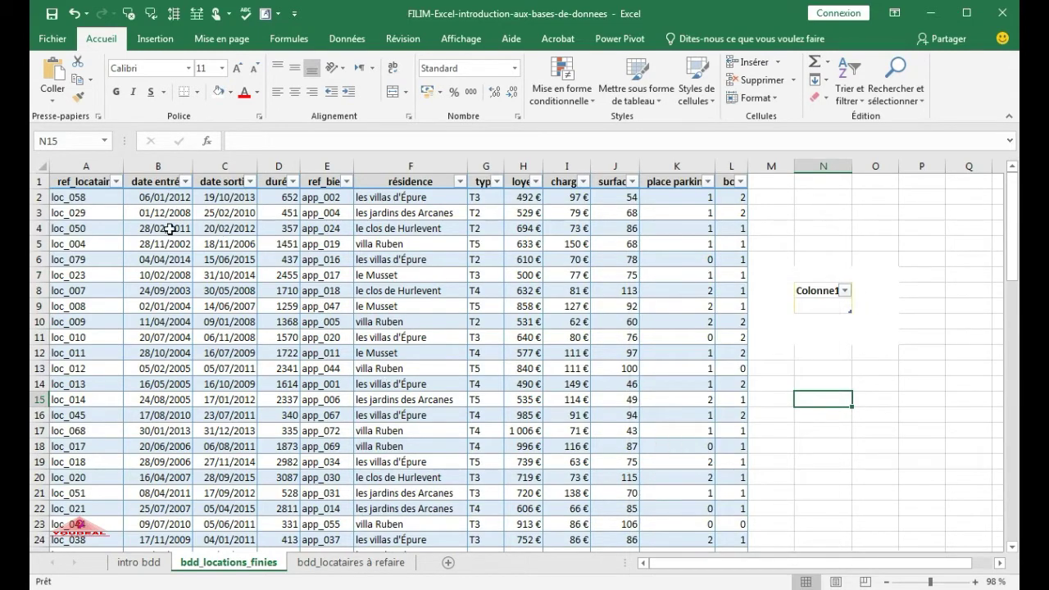
Try the Berlin theme and the Badge theme on the workbook, checking how the rental table's rows look
scroll(434, 398, down, 4)
scroll(430, 409, up, 4)
click(453, 41)
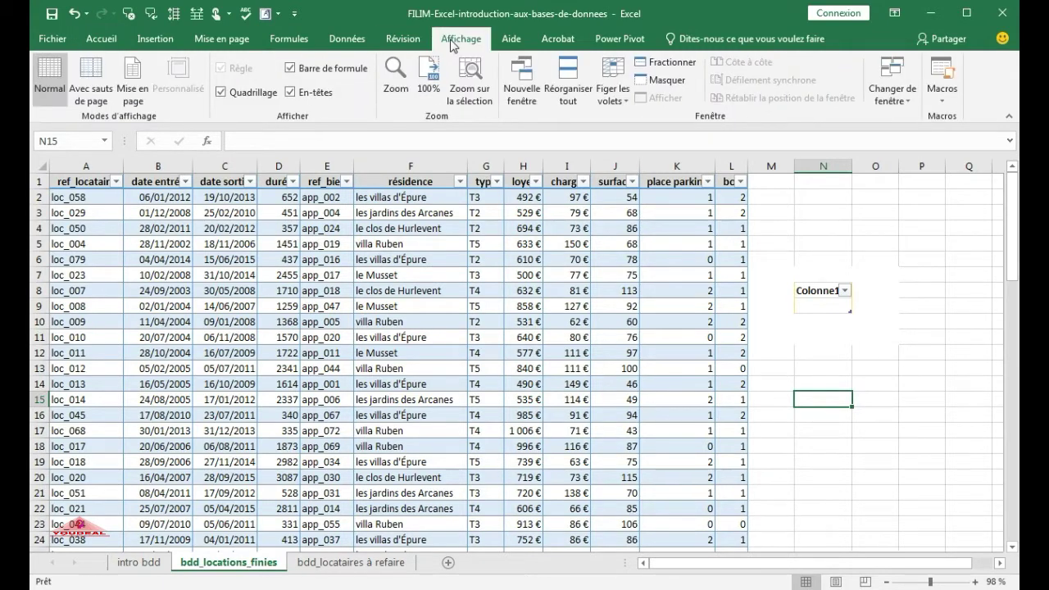
click(212, 45)
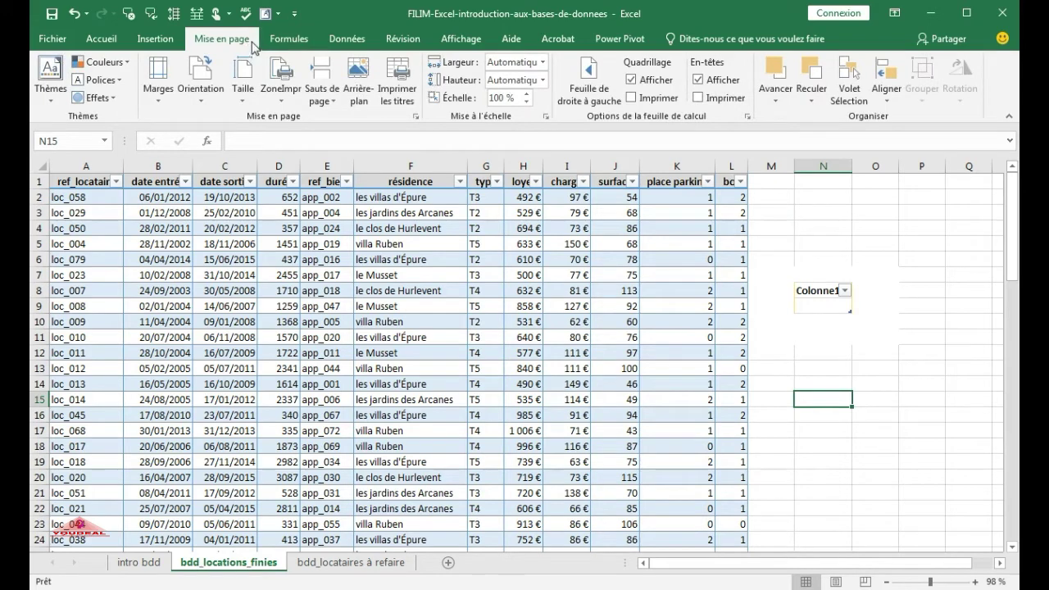
click(41, 107)
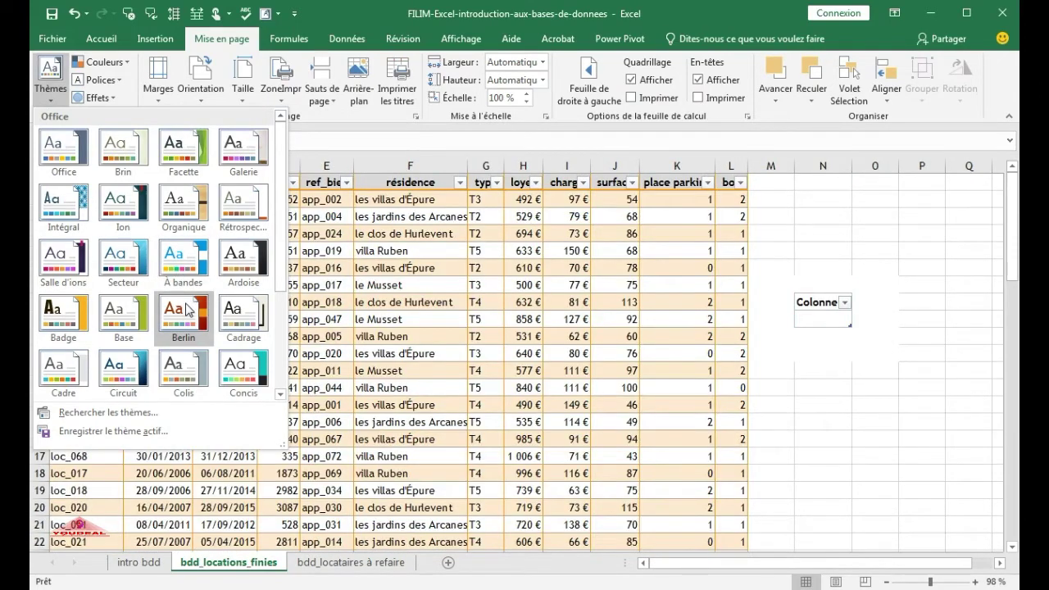
click(187, 310)
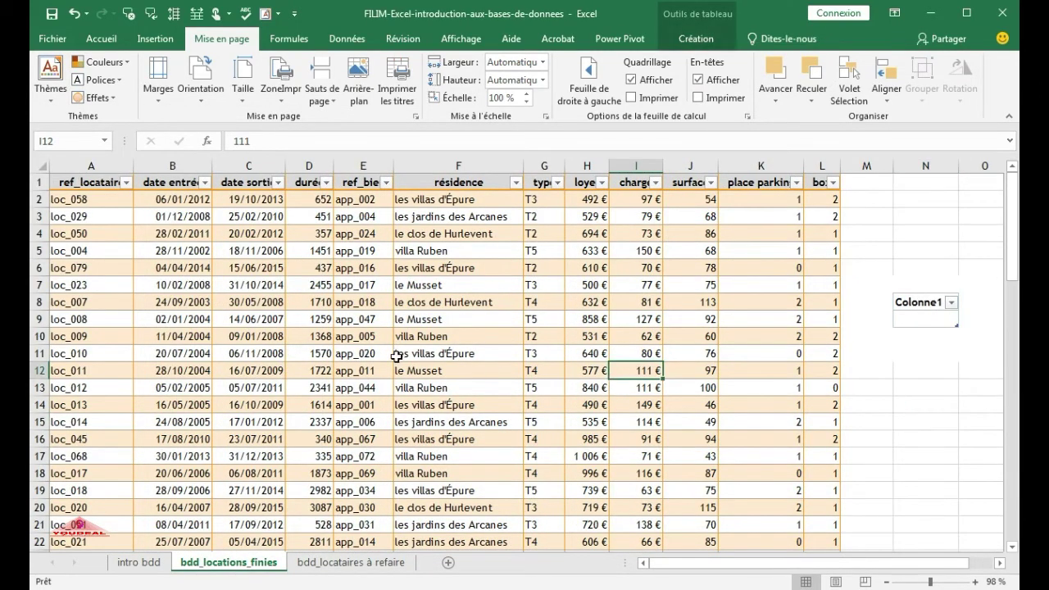
scroll(396, 358, down, 3)
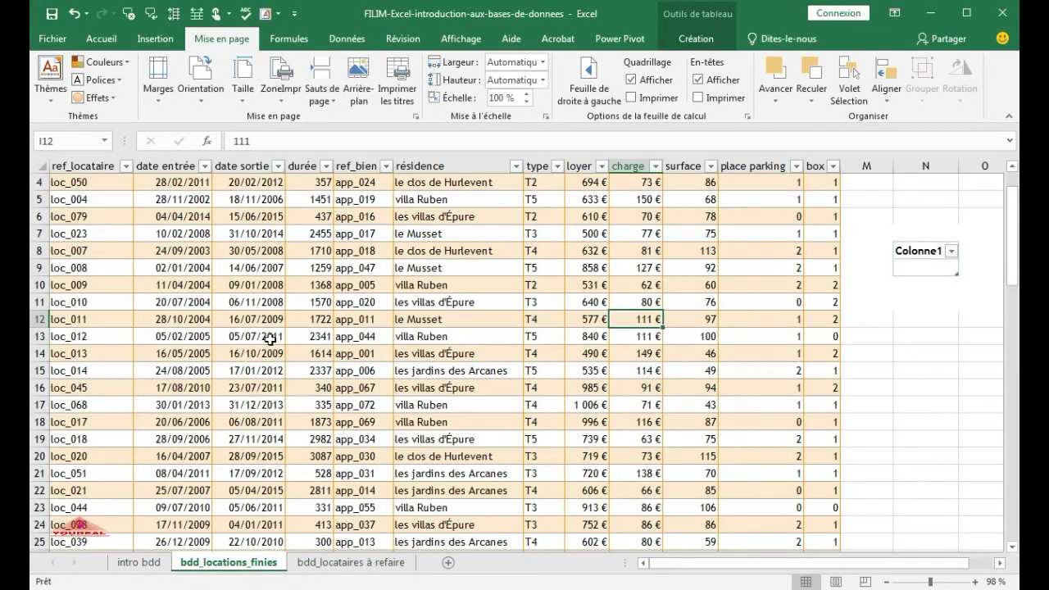
scroll(270, 339, down, 1)
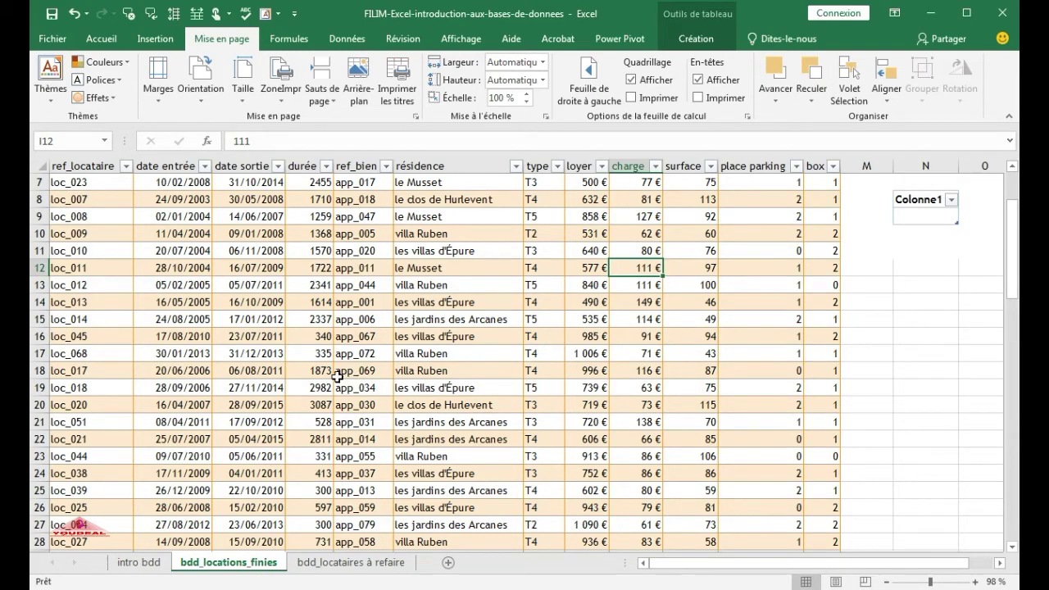
scroll(344, 373, down, 5)
scroll(284, 373, up, 5)
scroll(282, 371, down, 3)
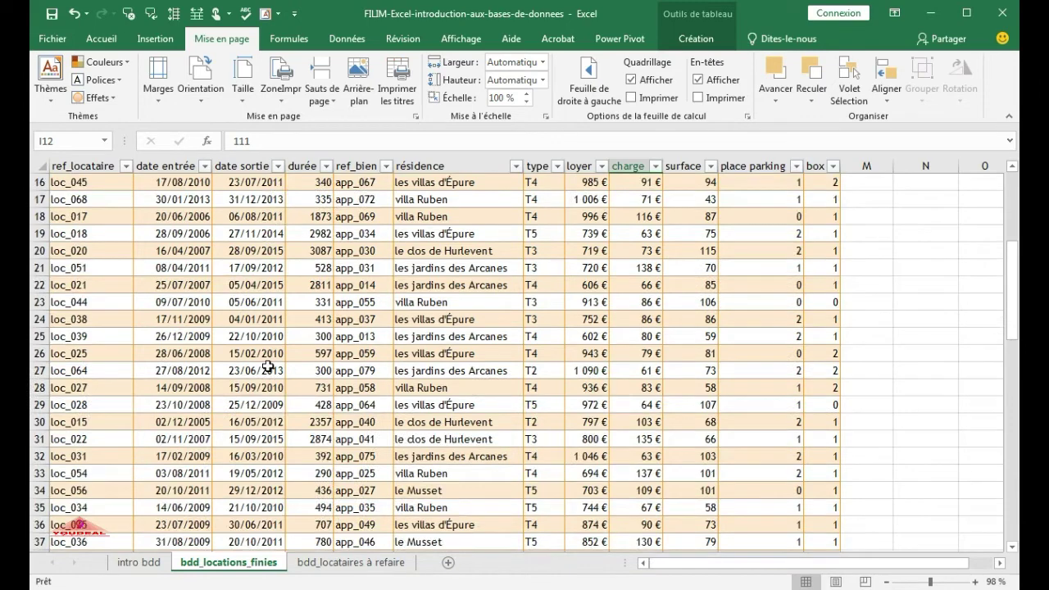
scroll(262, 367, up, 4)
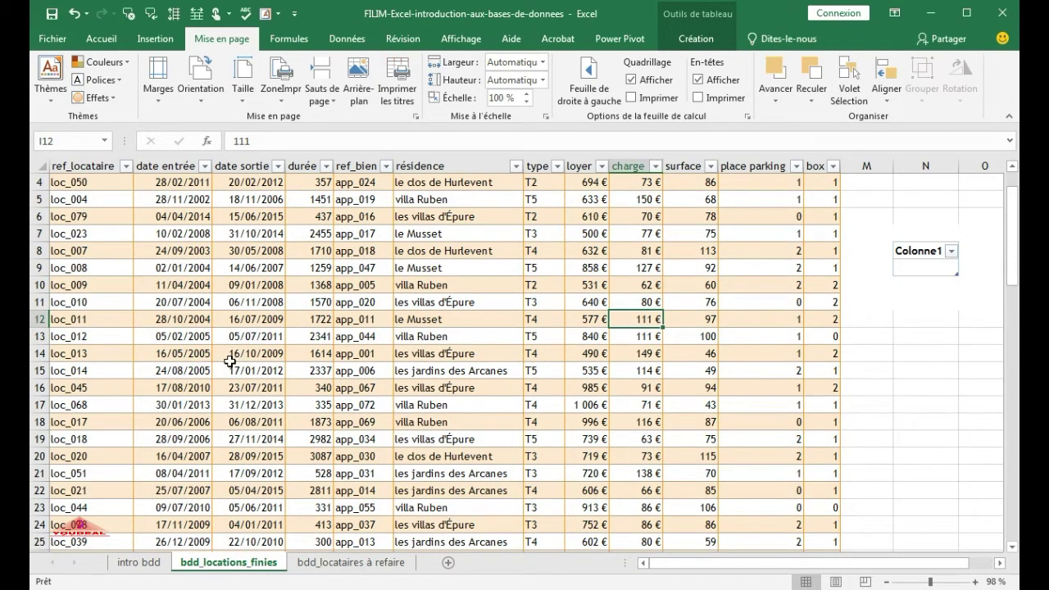
click(49, 102)
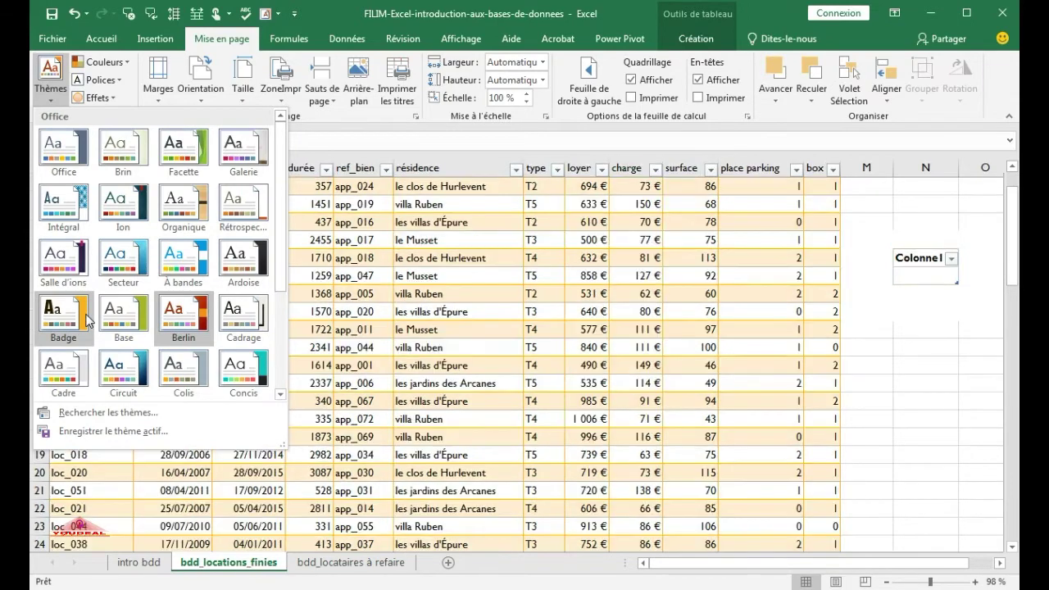
click(63, 314)
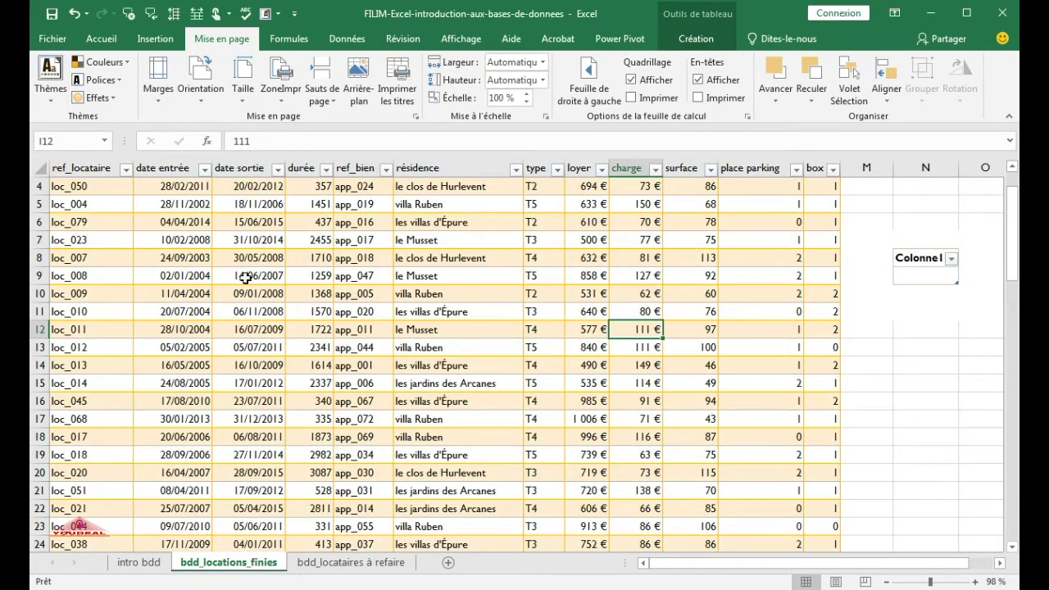
Apply the Concis theme to the workbook and check the rental table's upper and lower rows
click(51, 82)
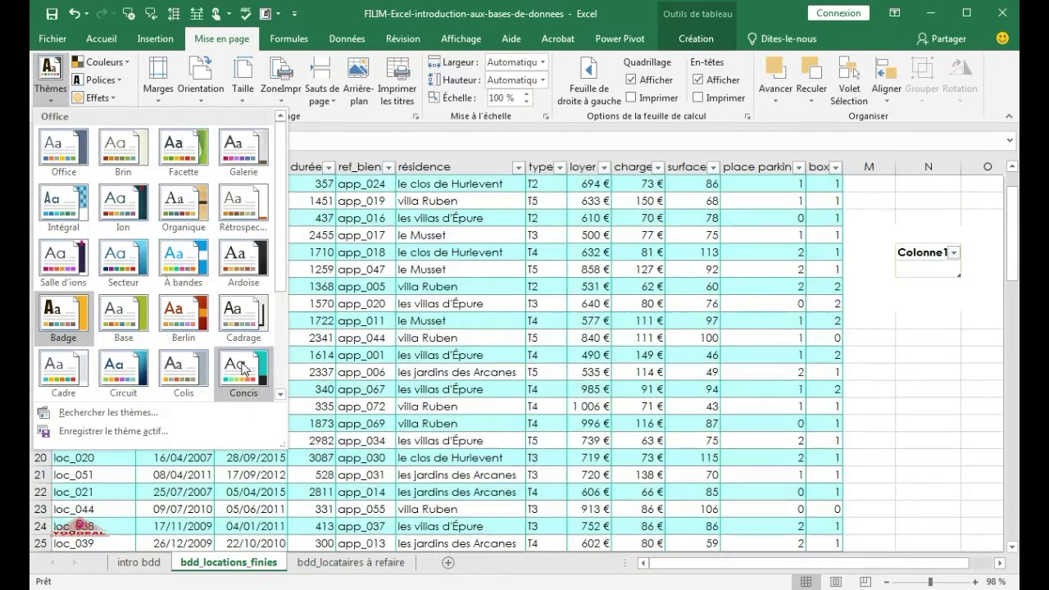
click(243, 372)
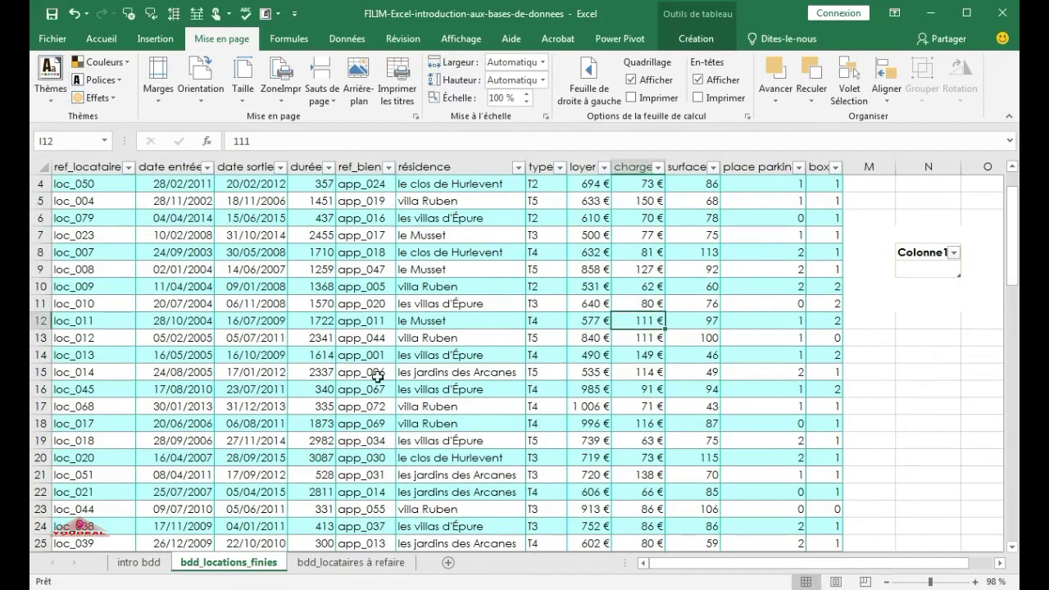
click(559, 414)
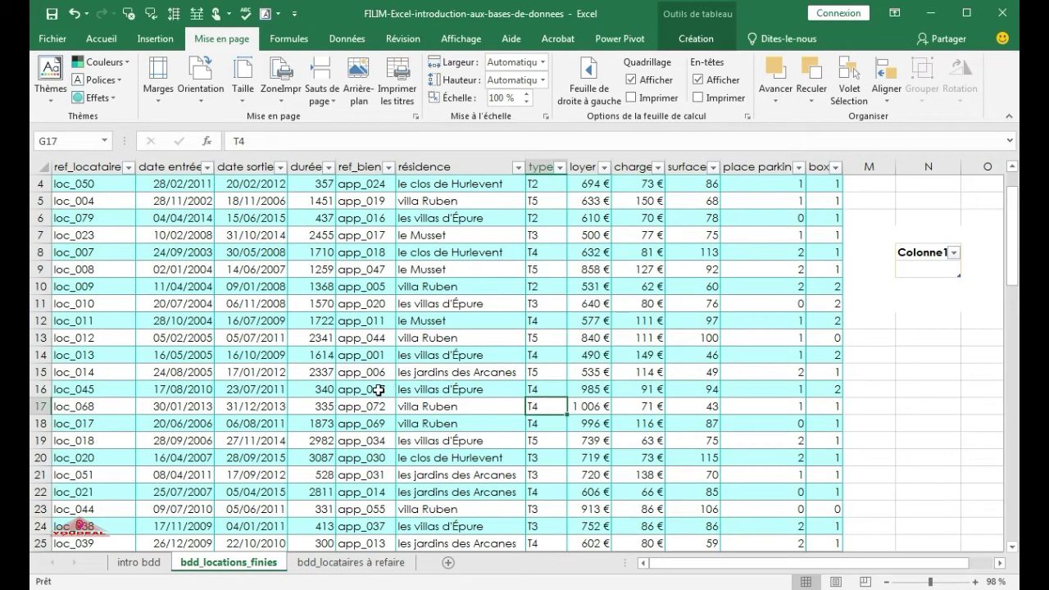
scroll(376, 389, down, 11)
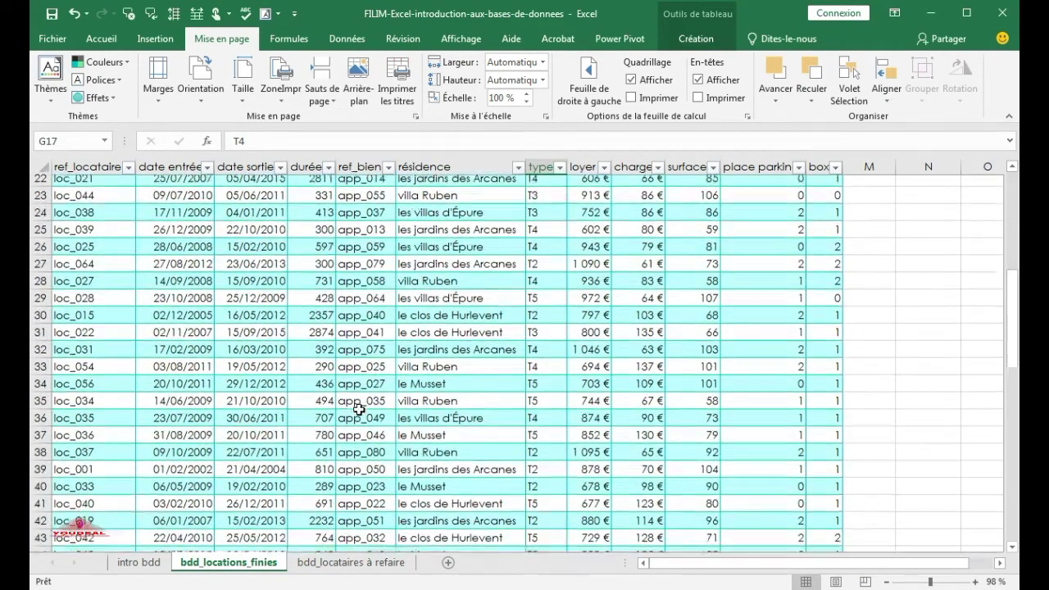
scroll(359, 409, up, 12)
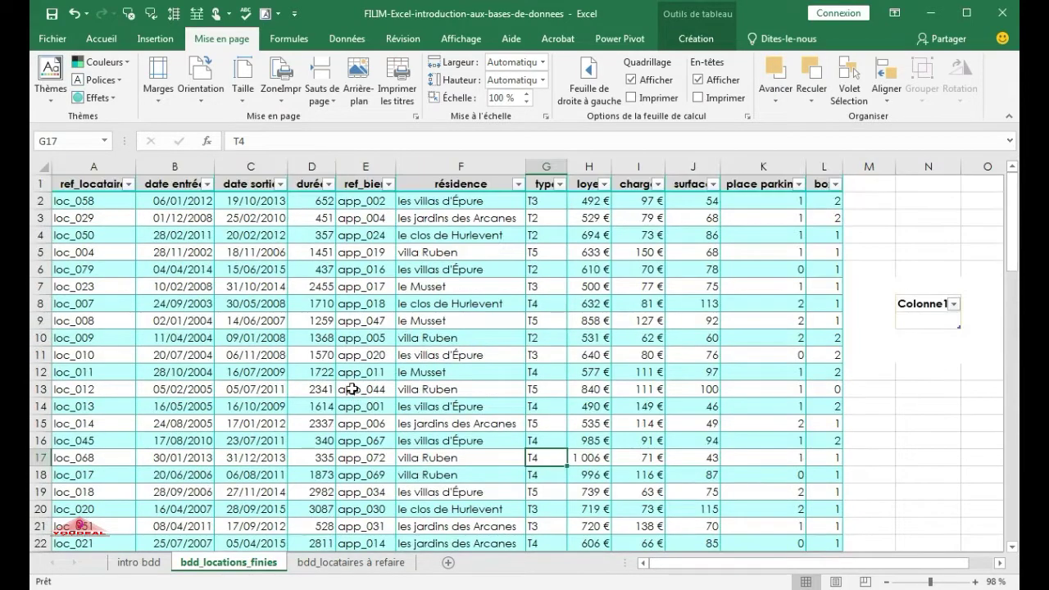
scroll(344, 383, down, 5)
scroll(349, 385, up, 5)
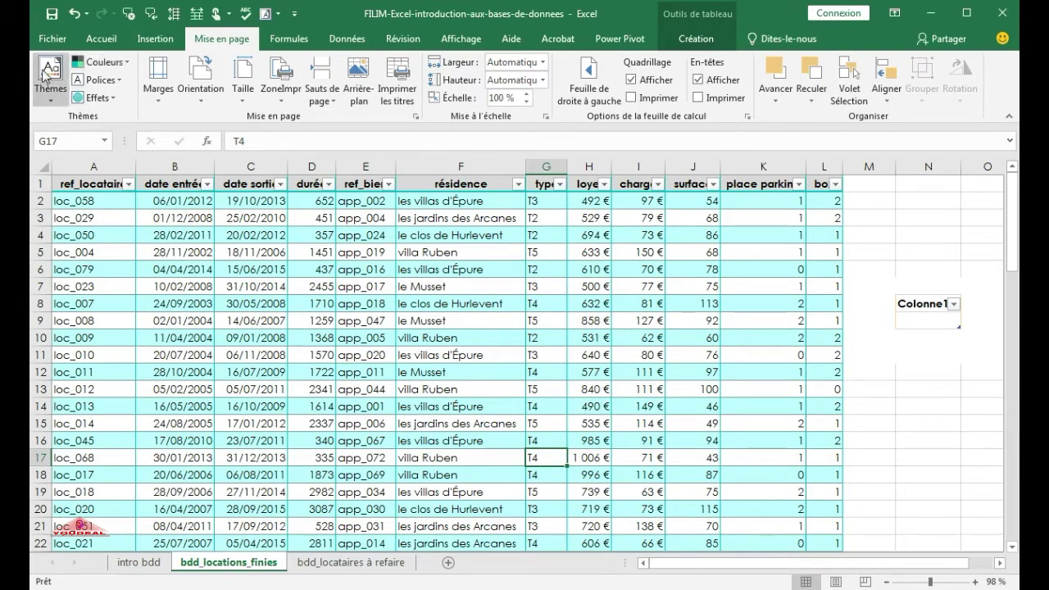
Set the theme colours to Orange rouge and the theme fonts to Century Gothic
click(125, 60)
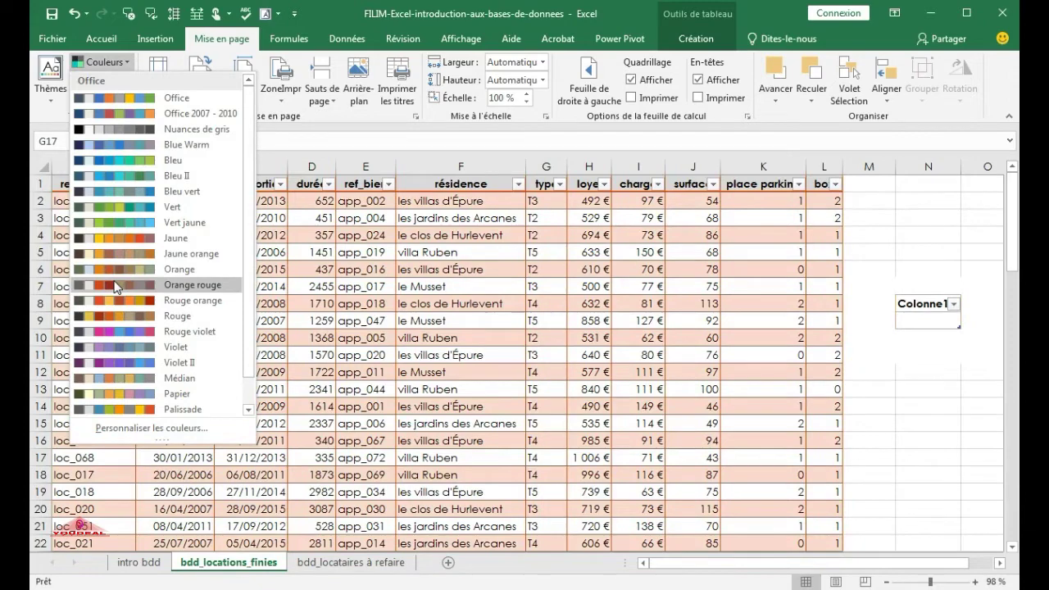
click(117, 287)
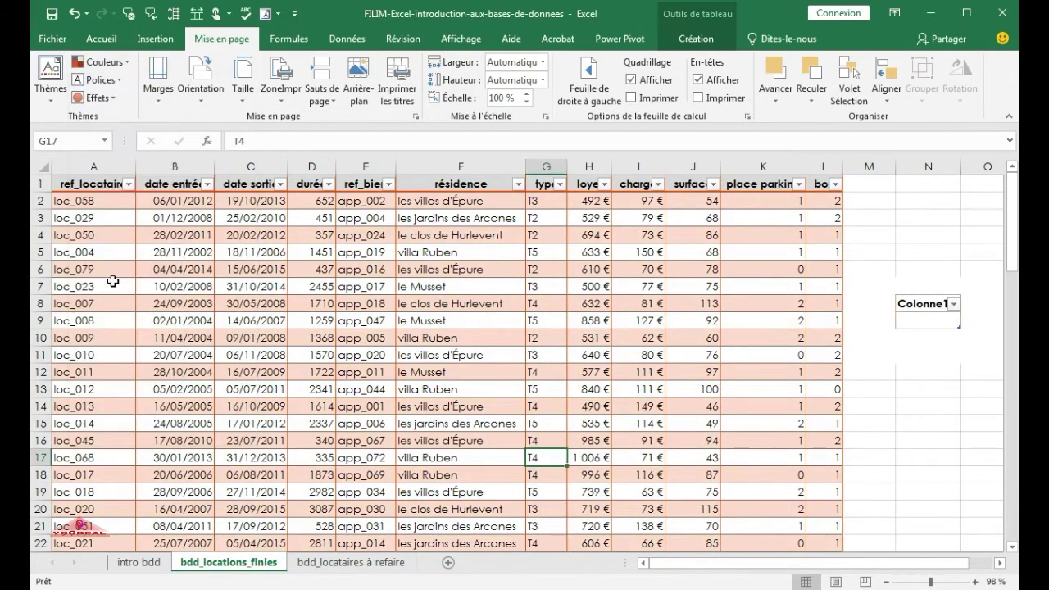
click(118, 82)
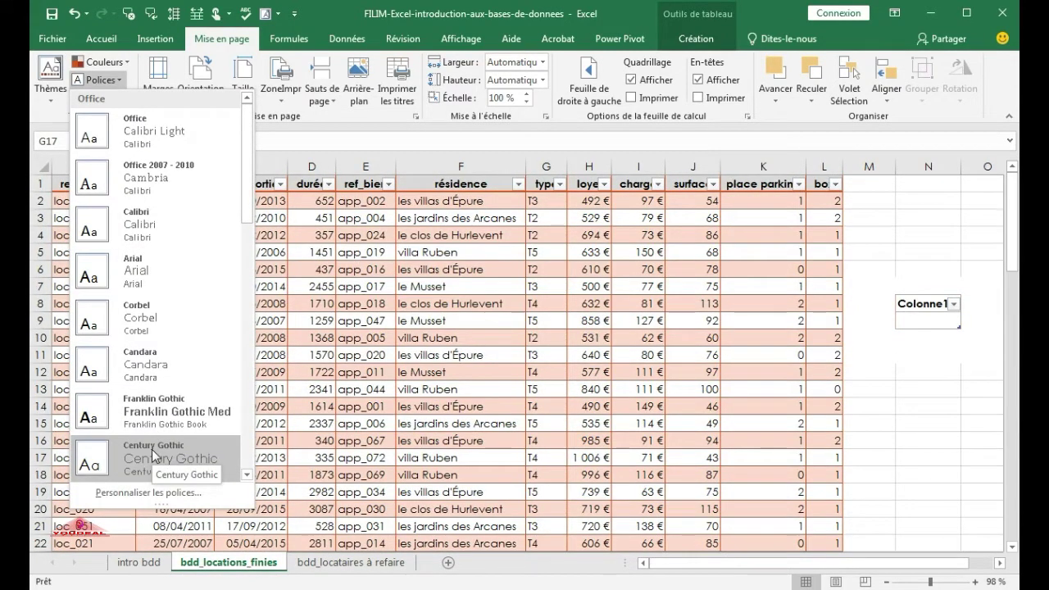
click(151, 450)
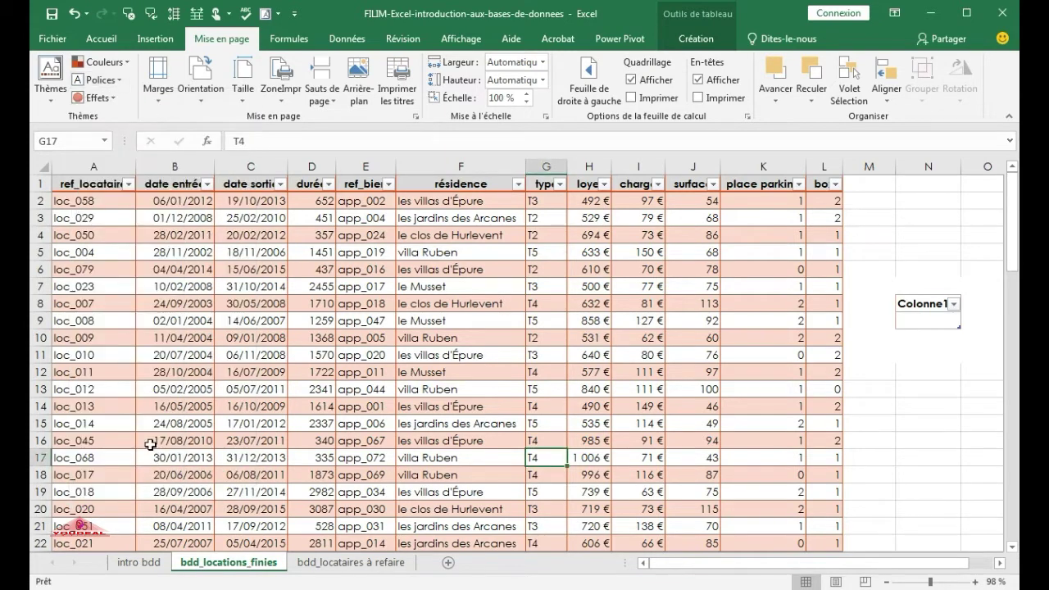
Change the theme effects to the "Coin lumi..." set and check the rental table's rows
click(111, 103)
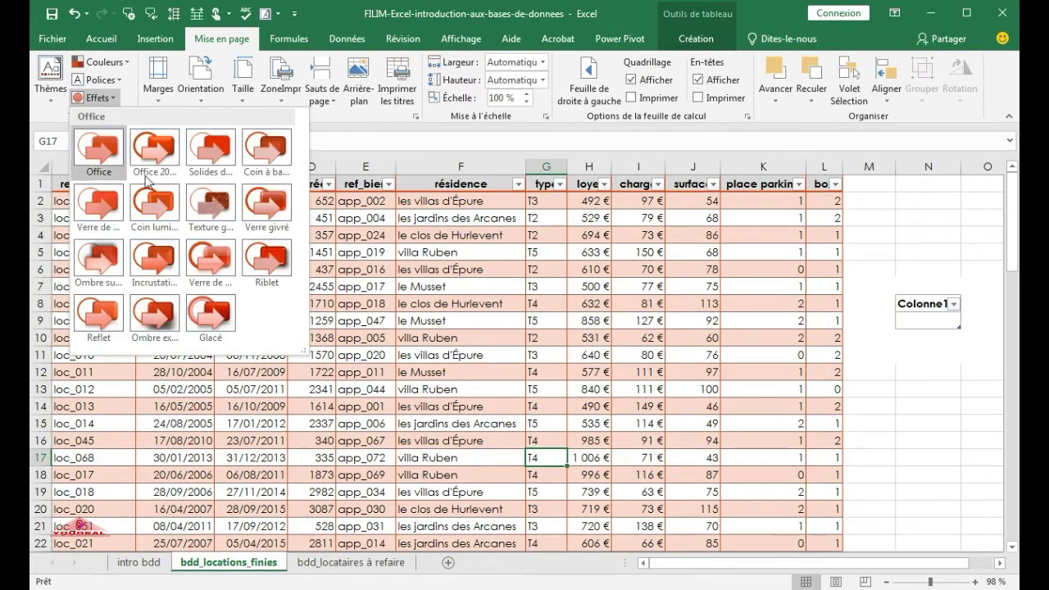
click(157, 202)
click(497, 427)
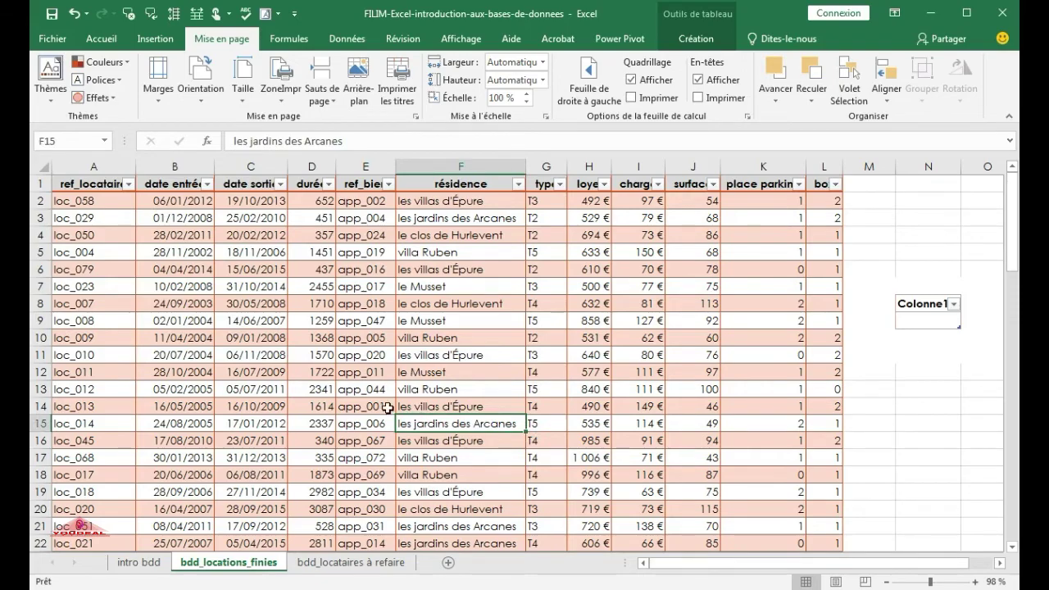
scroll(260, 317, down, 12)
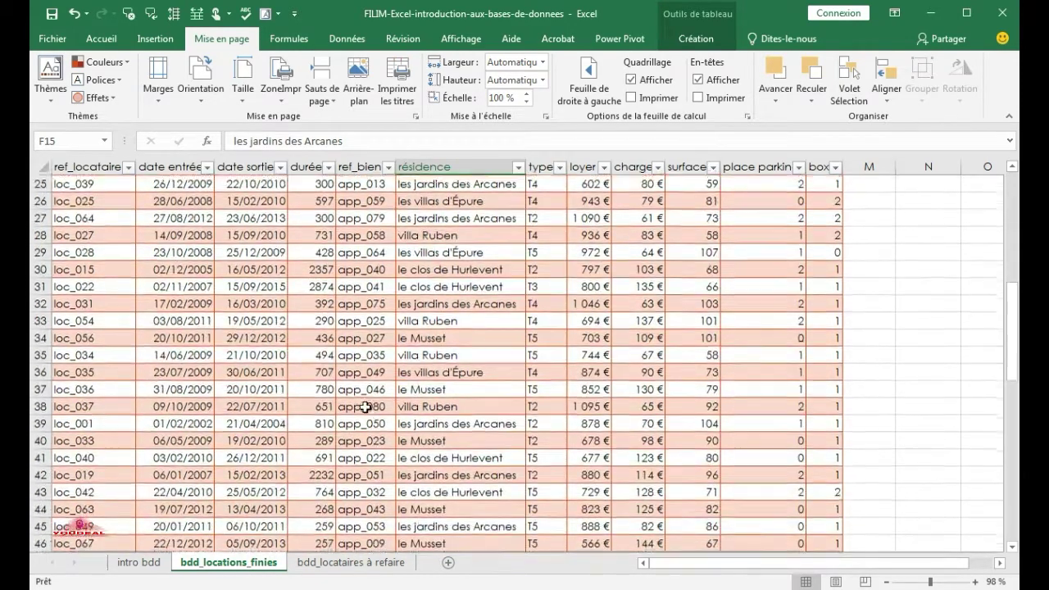
scroll(360, 406, up, 12)
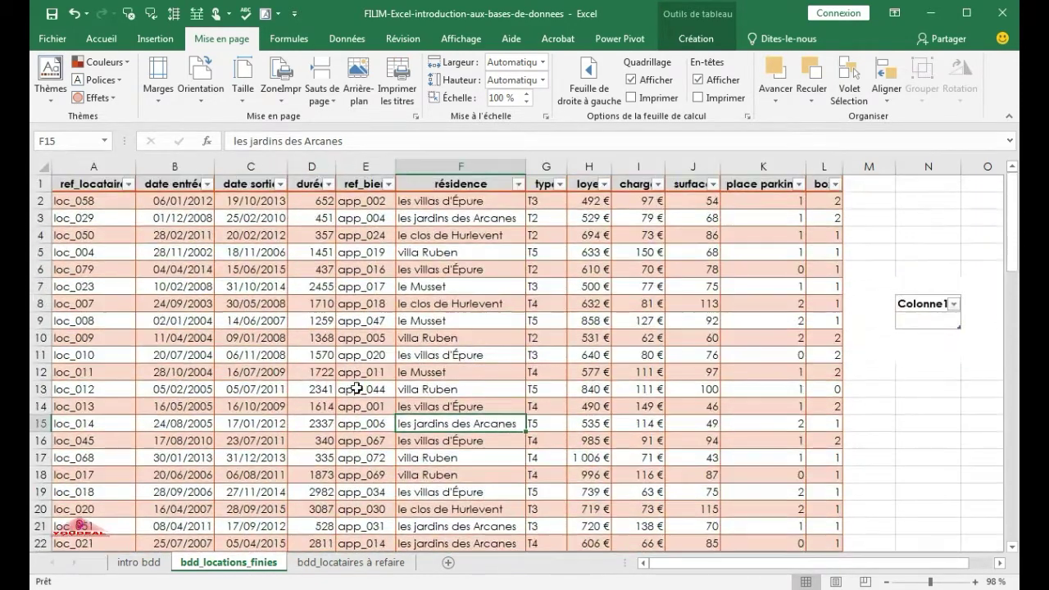